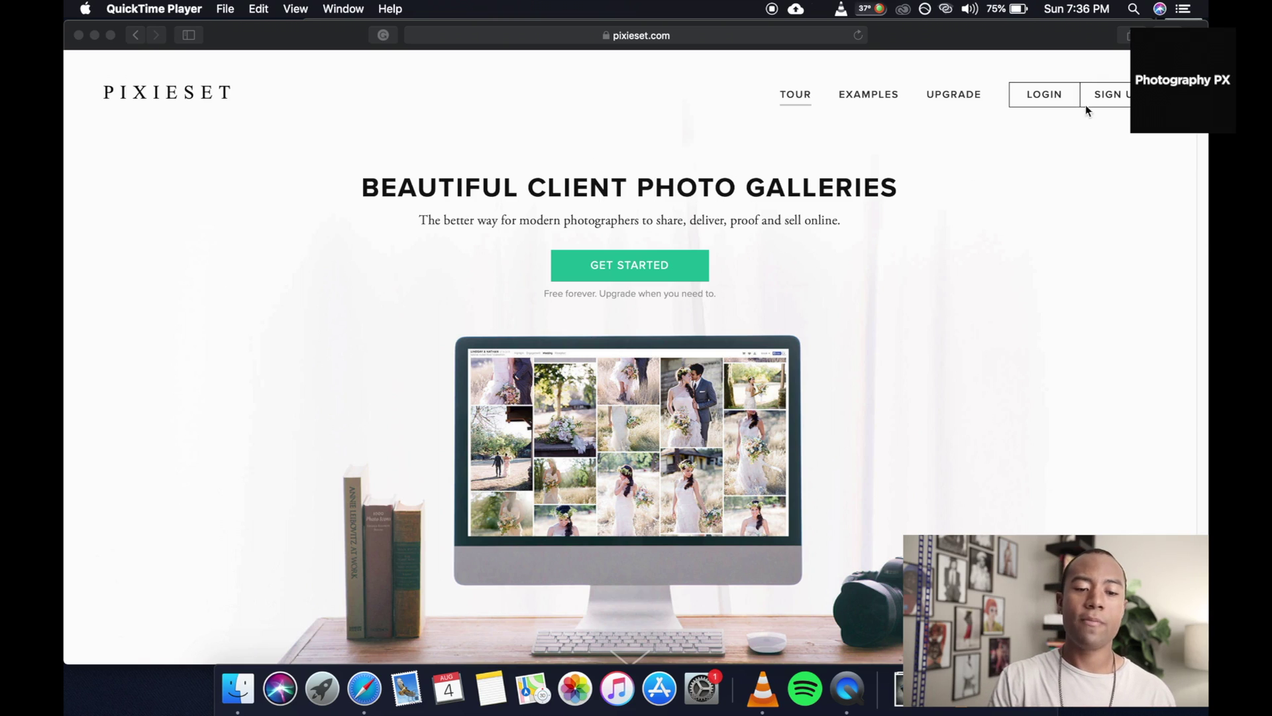
- Scroll through the Pixieset tour page and back up toward the top
{"action": "scroll", "coordinate": [1078, 178], "scroll_direction": "down", "scroll_amount": 8}
{"action": "scroll", "coordinate": [1078, 177], "scroll_direction": "up", "scroll_amount": 3}
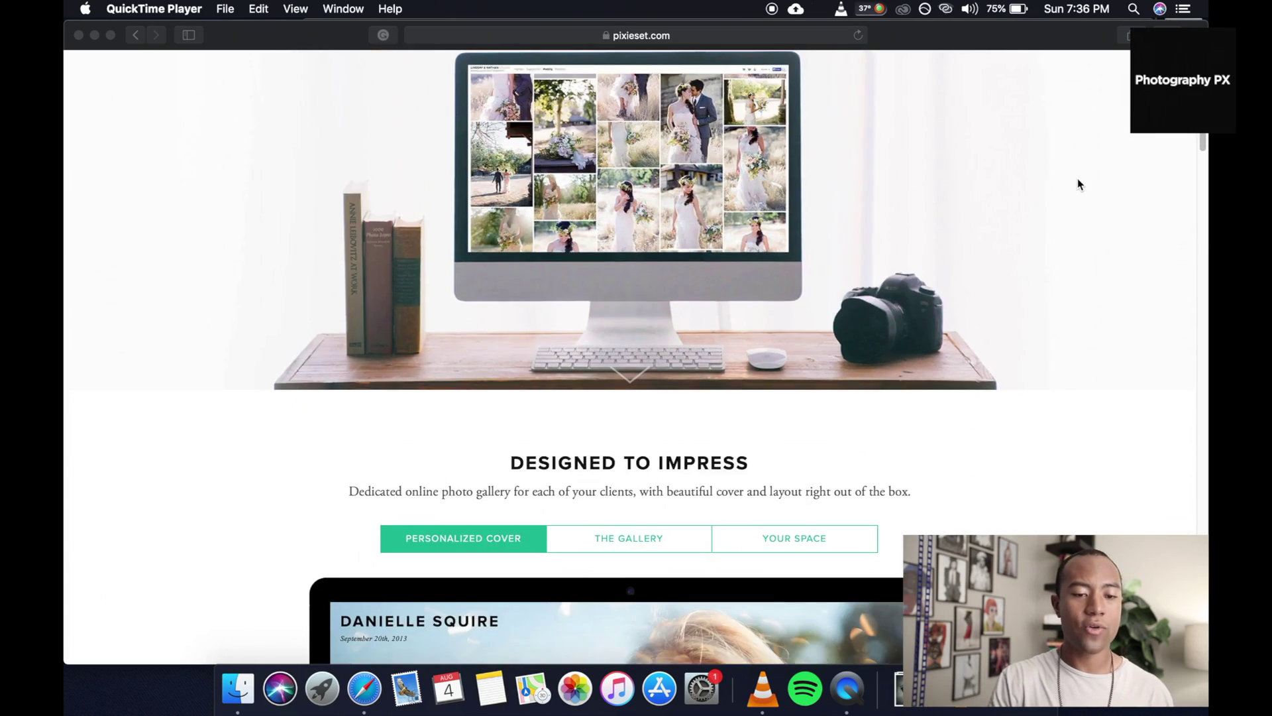
{"action": "scroll", "coordinate": [1077, 178], "scroll_direction": "down", "scroll_amount": 5}
{"action": "scroll", "coordinate": [1078, 178], "scroll_direction": "down", "scroll_amount": 12}
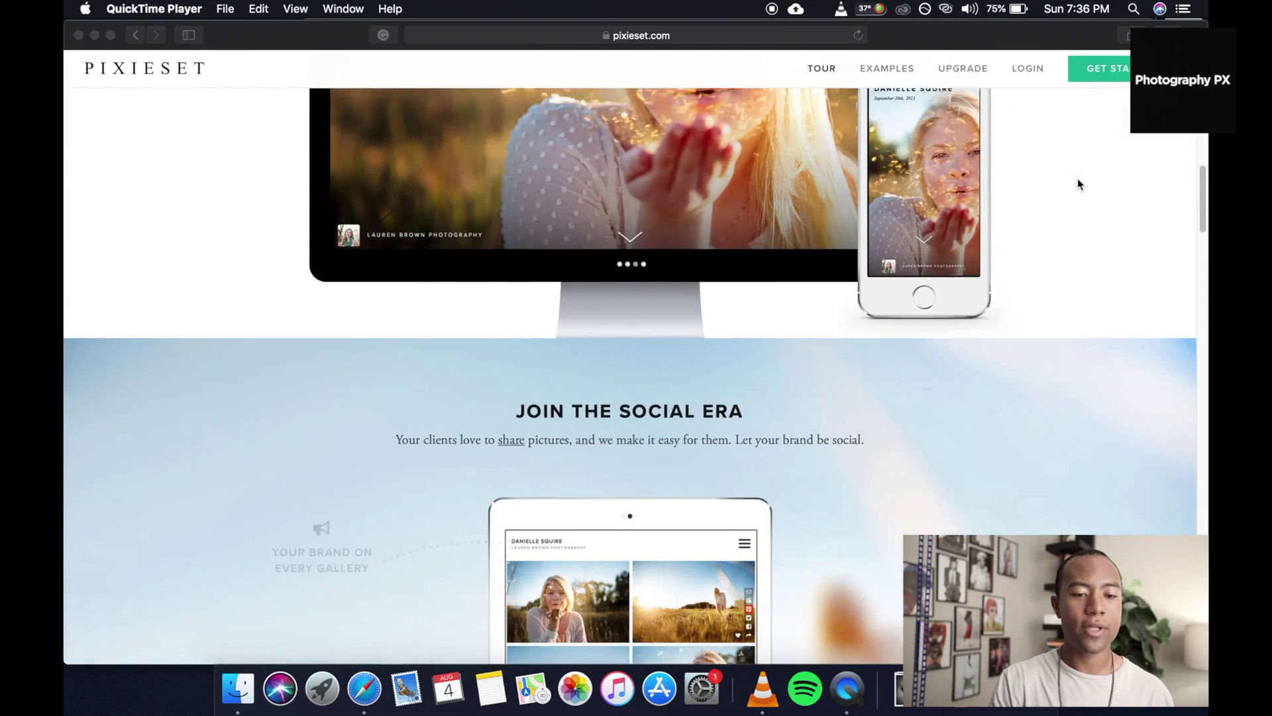
{"action": "scroll", "coordinate": [1078, 178], "scroll_direction": "down", "scroll_amount": 10}
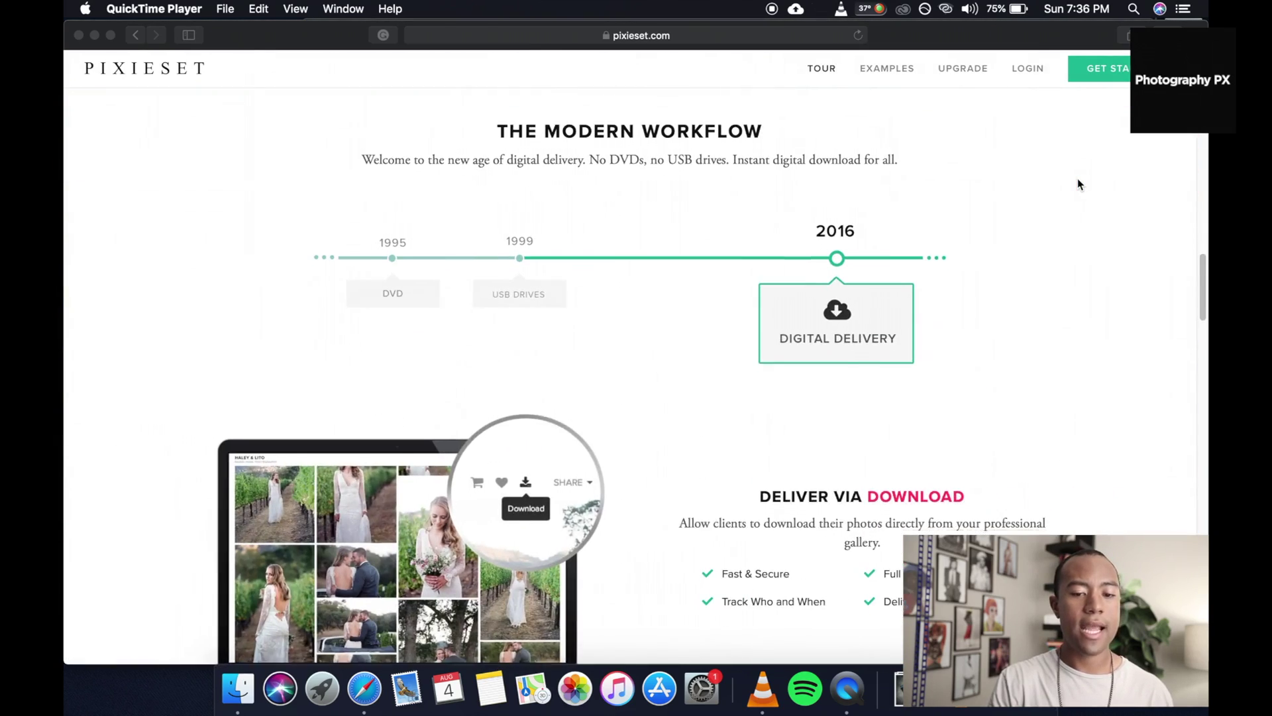
{"action": "scroll", "coordinate": [1078, 177], "scroll_direction": "down", "scroll_amount": 5}
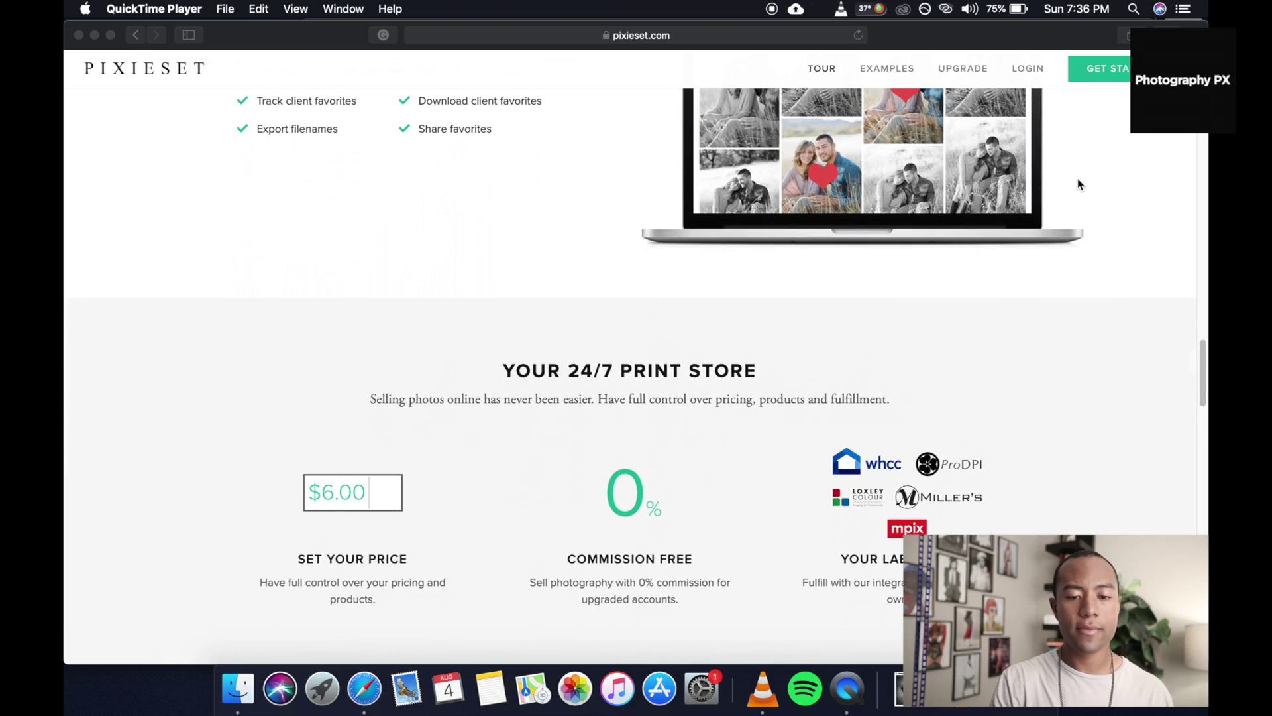
{"action": "scroll", "coordinate": [1077, 177], "scroll_direction": "up", "scroll_amount": 20}
- Log in to Pixieset with the saved credentials
{"action": "left_click", "coordinate": [1054, 102]}
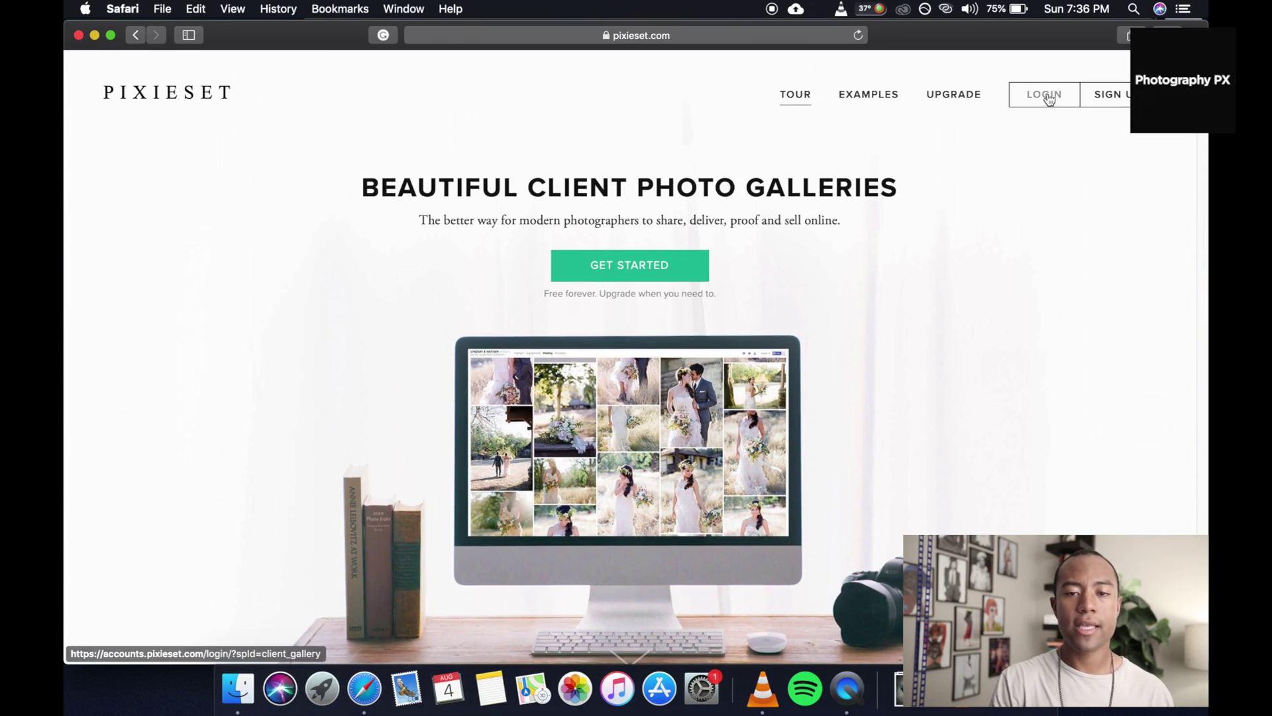
{"action": "left_click", "coordinate": [1054, 102]}
{"action": "left_click", "coordinate": [635, 299]}
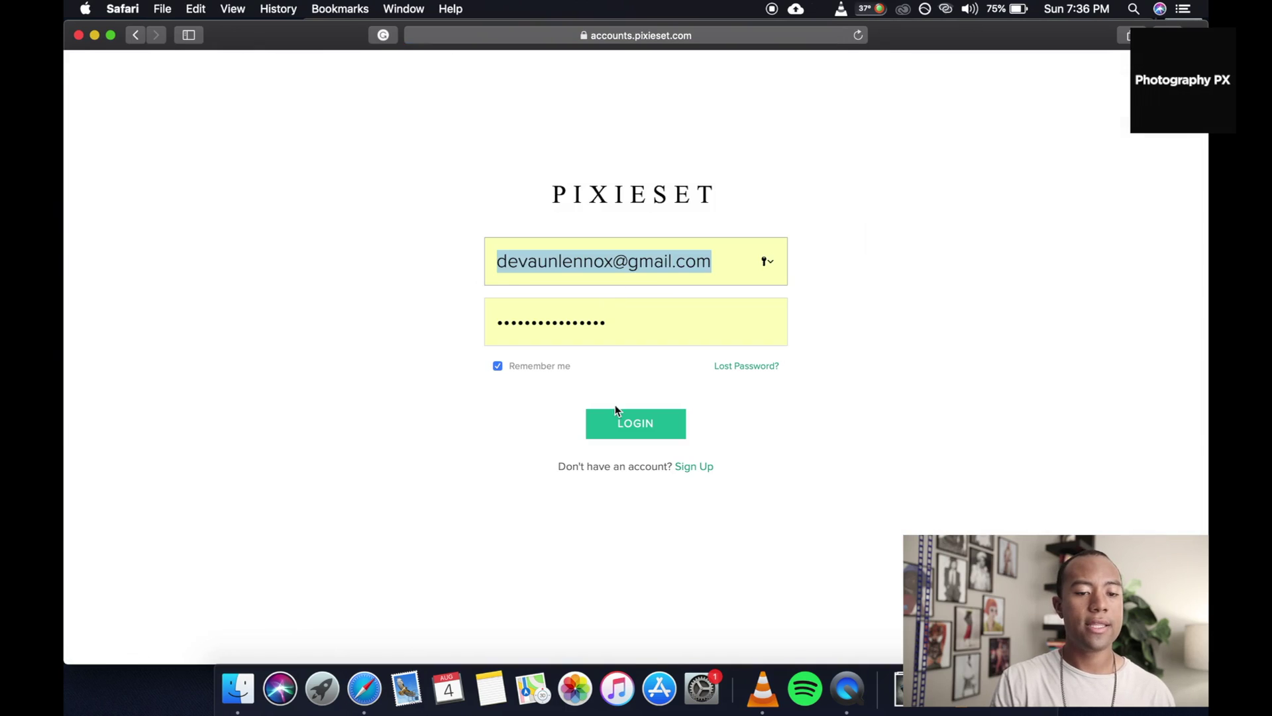
{"action": "left_click", "coordinate": [617, 413]}
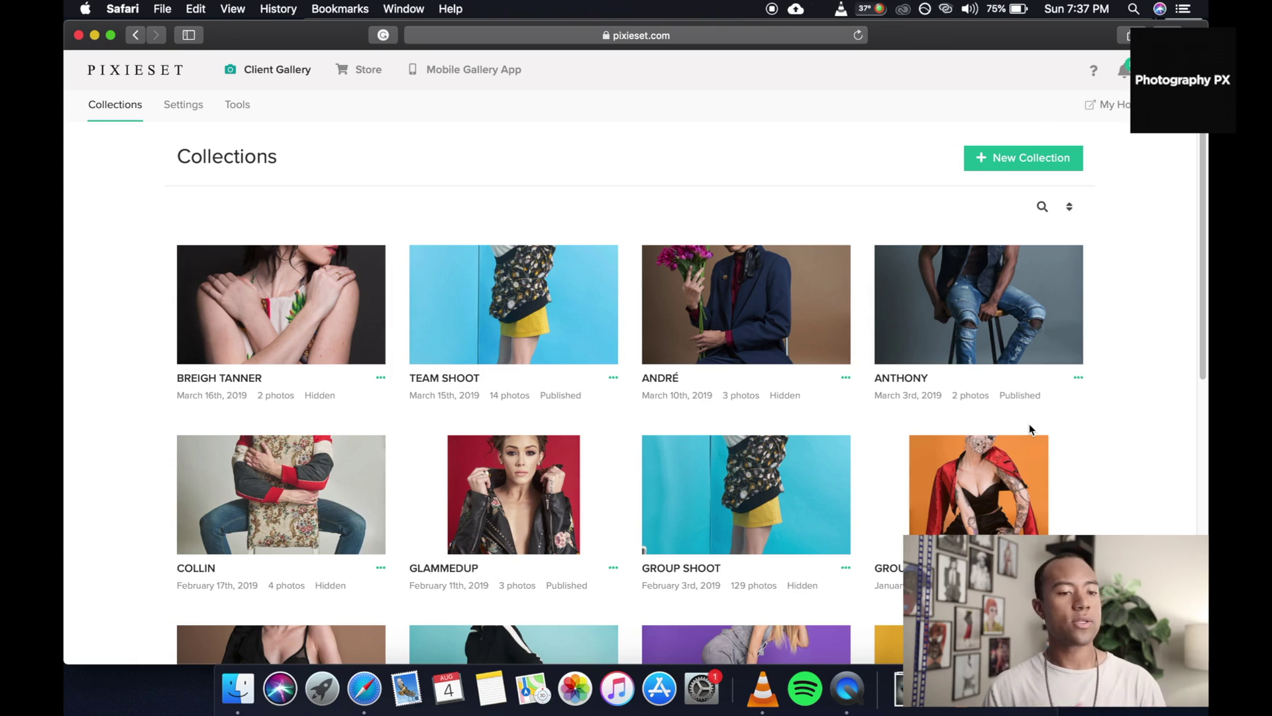
- Start a new collection named 'Test Collection' with event date August 4, 2019
{"action": "left_click", "coordinate": [1029, 165]}
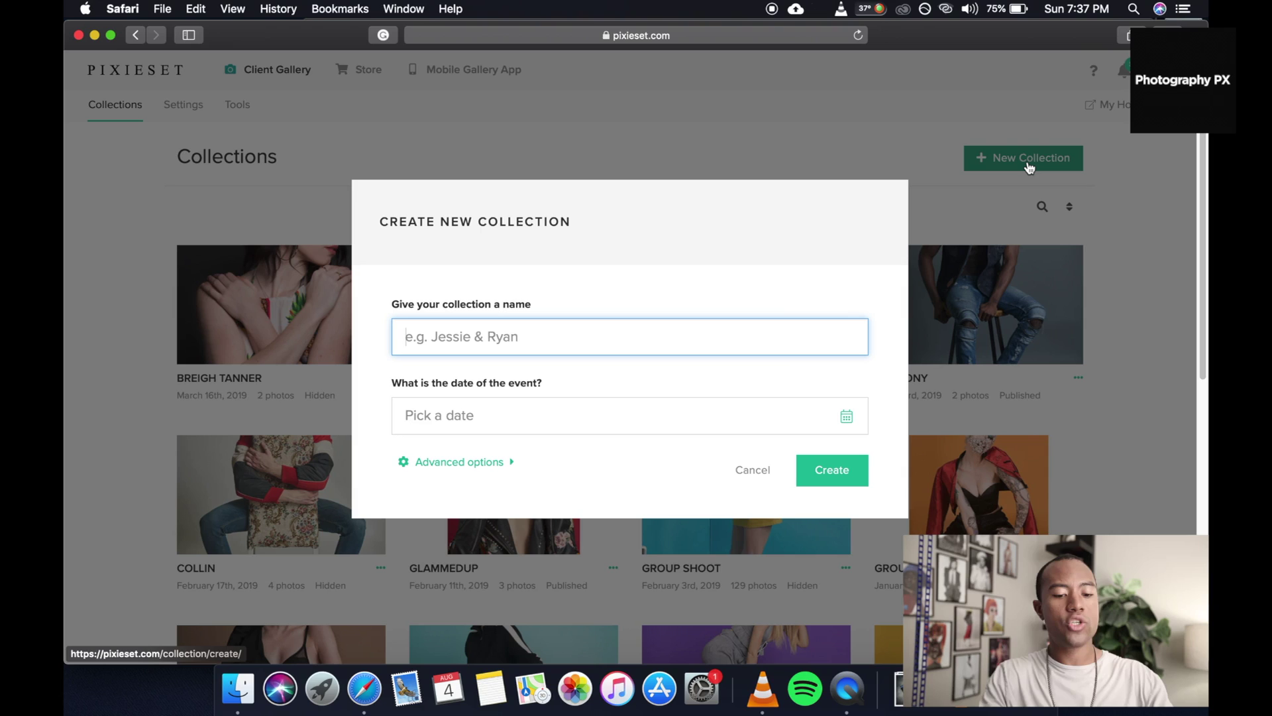
{"action": "type", "text": "Test "}
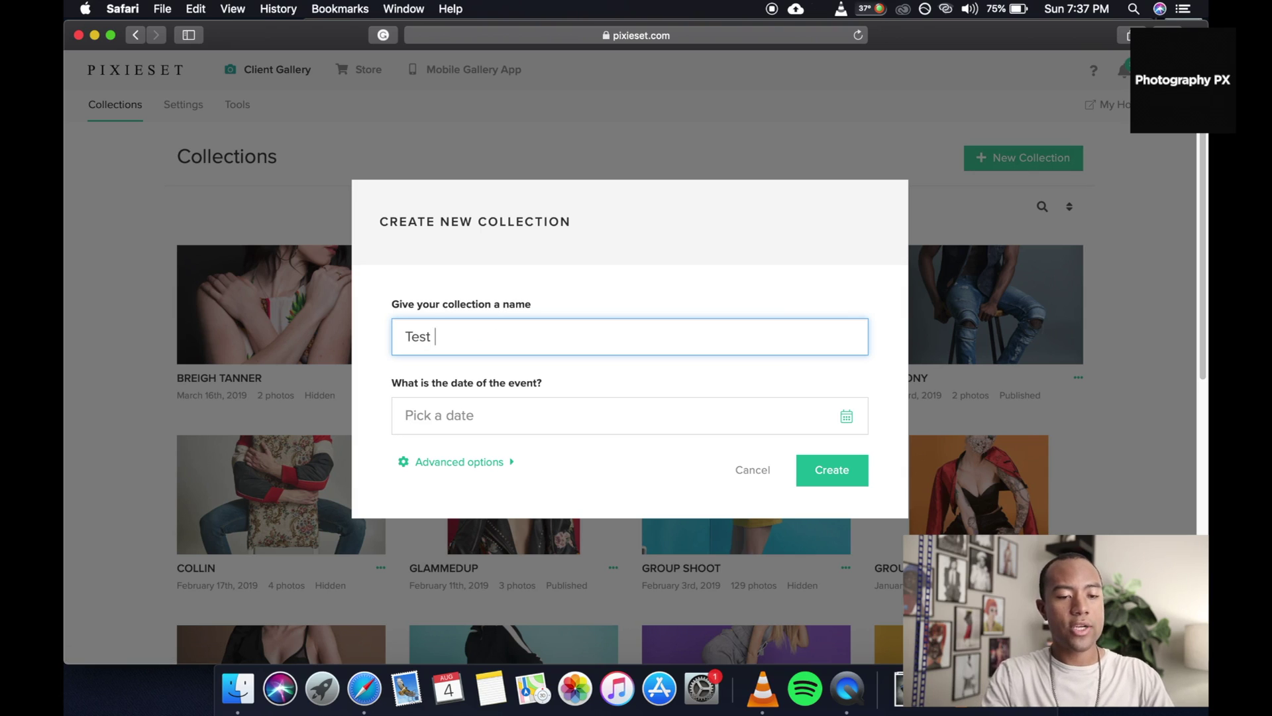
{"action": "type", "text": "Collection"}
{"action": "key", "text": "Tab"}
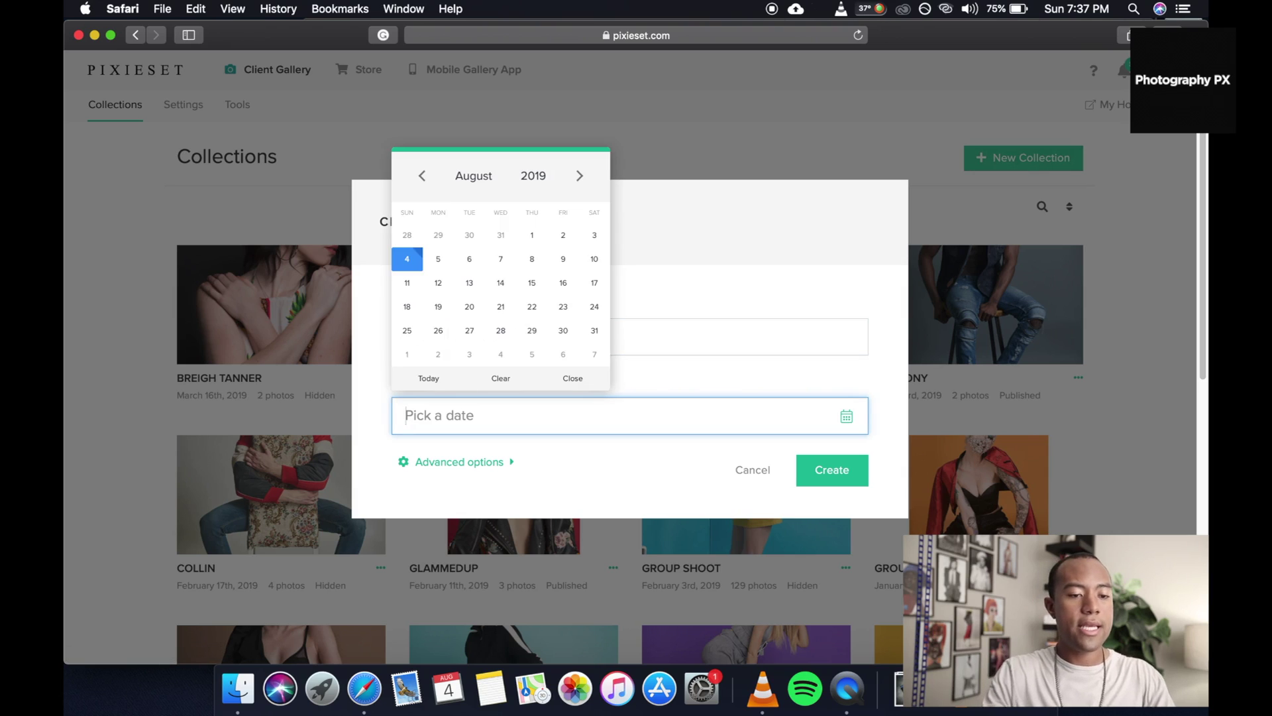
{"action": "left_click", "coordinate": [408, 262]}
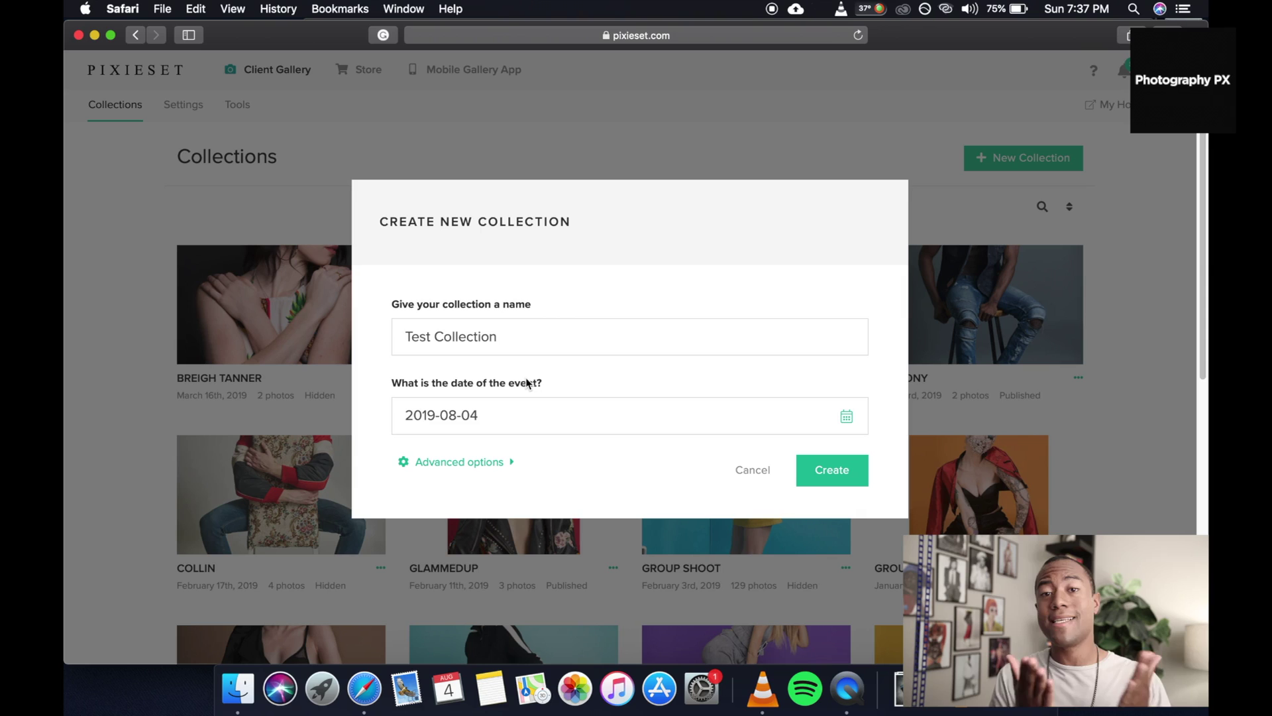
- Under advanced options, set auto expiry to August 12, 2019, and create the collection
{"action": "left_click", "coordinate": [453, 462]}
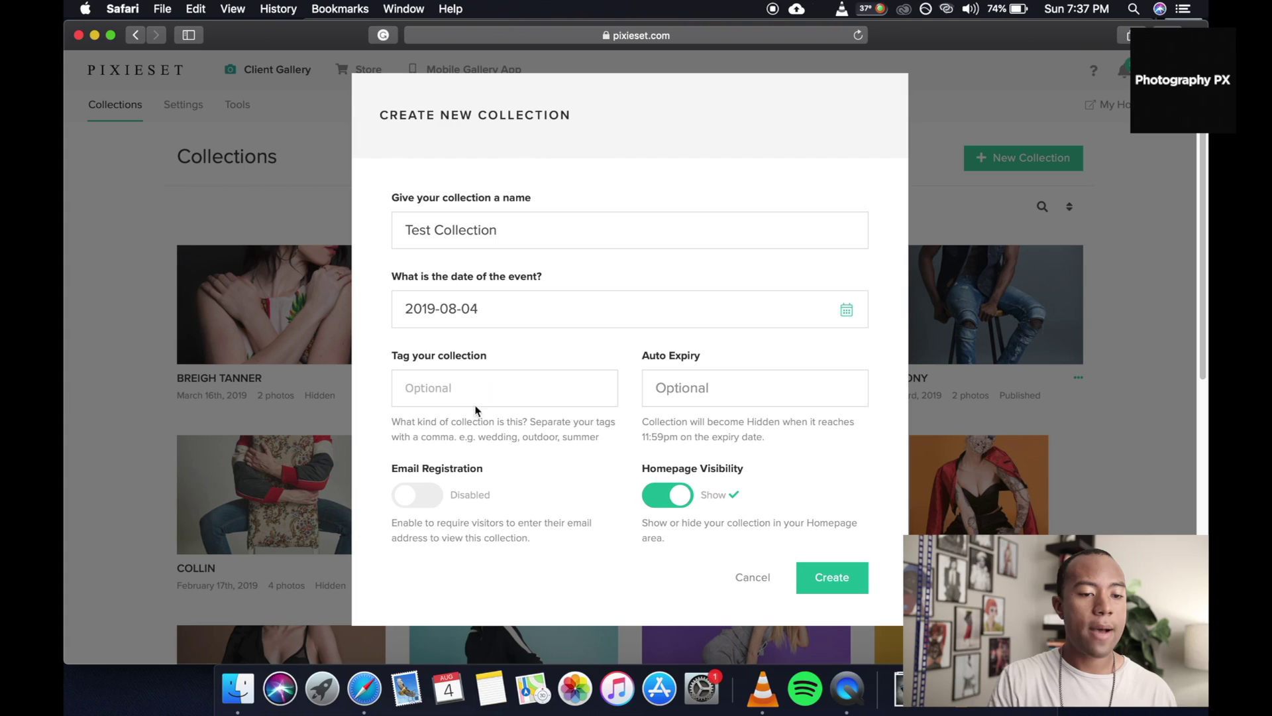
{"action": "left_click", "coordinate": [487, 384]}
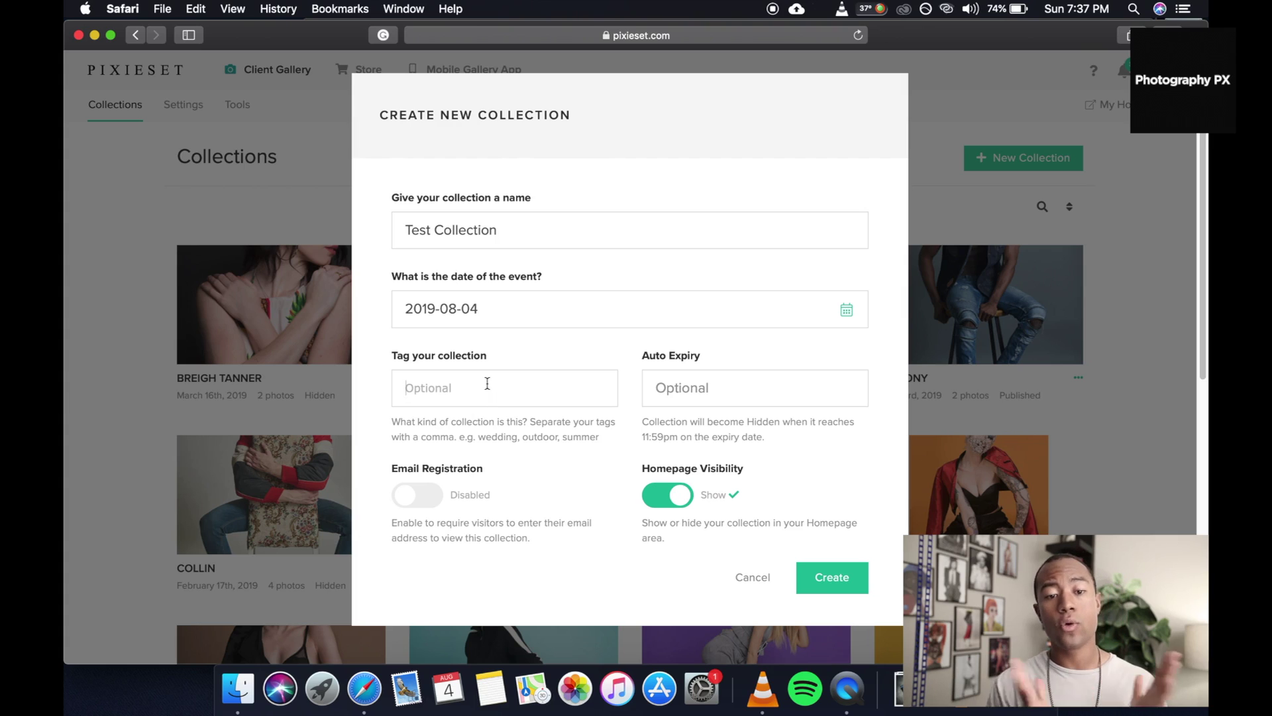
{"action": "left_click", "coordinate": [703, 390]}
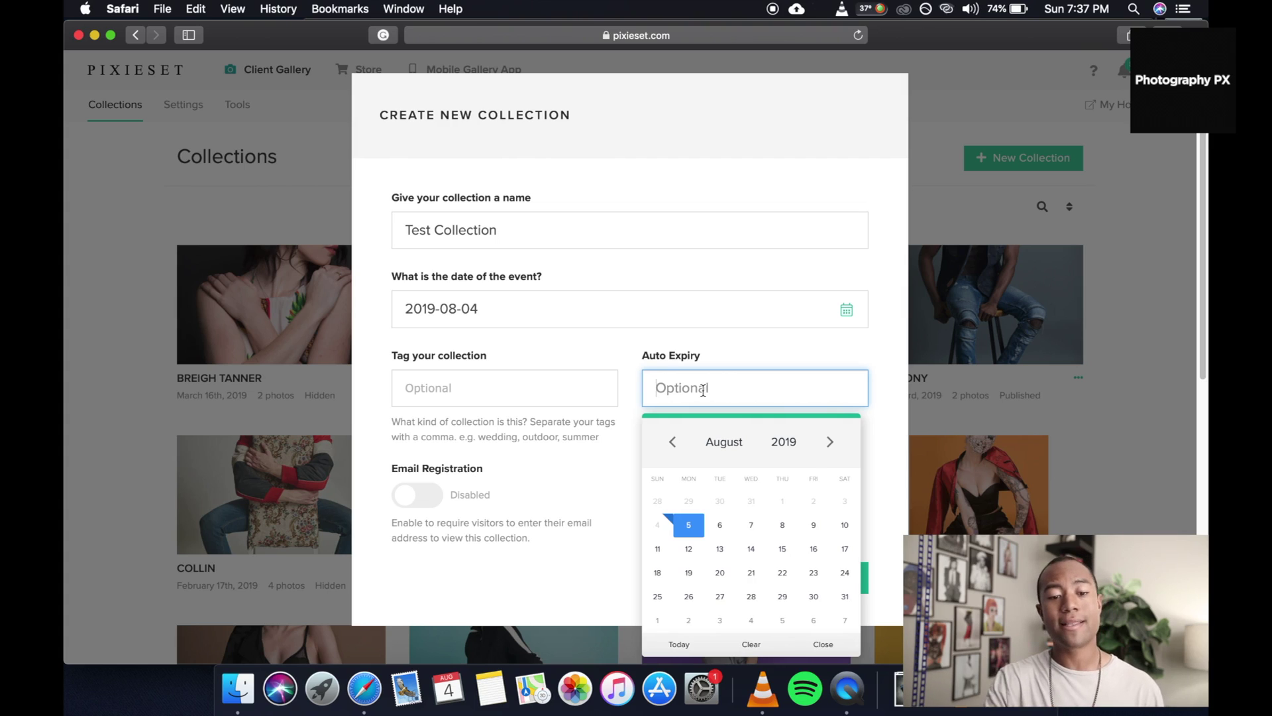
{"action": "left_click", "coordinate": [689, 548]}
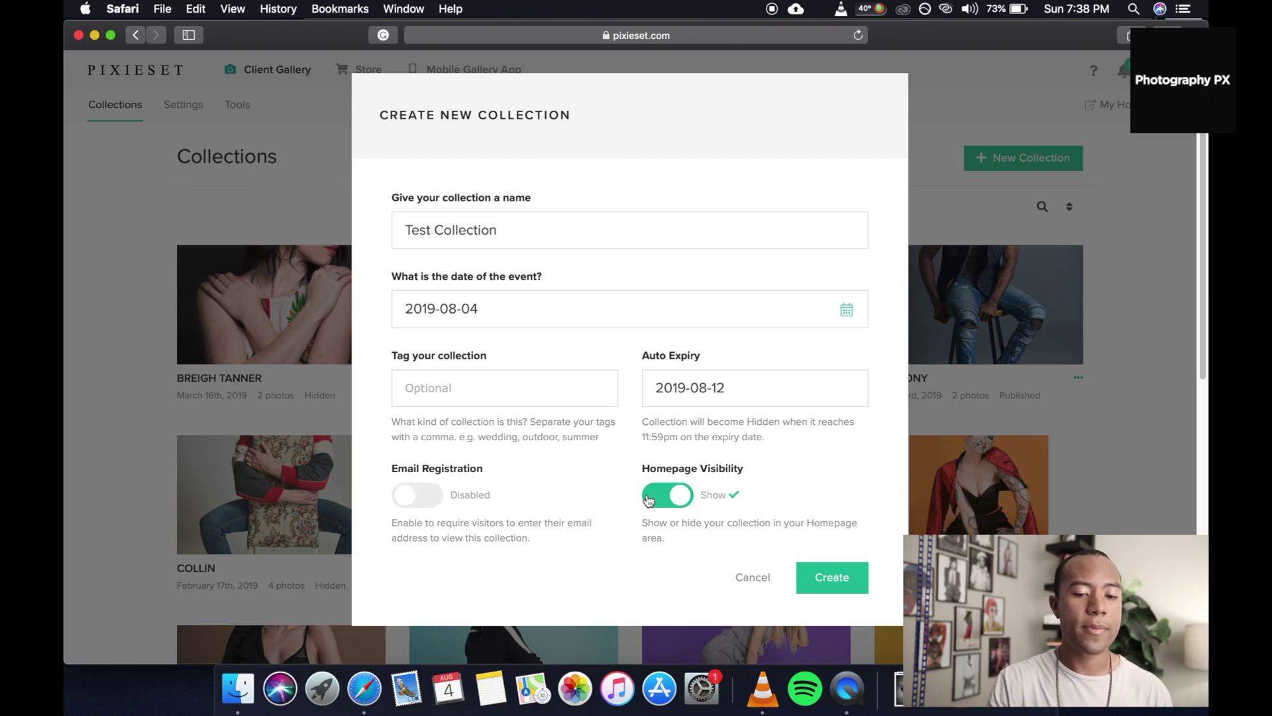
{"action": "left_click", "coordinate": [833, 582]}
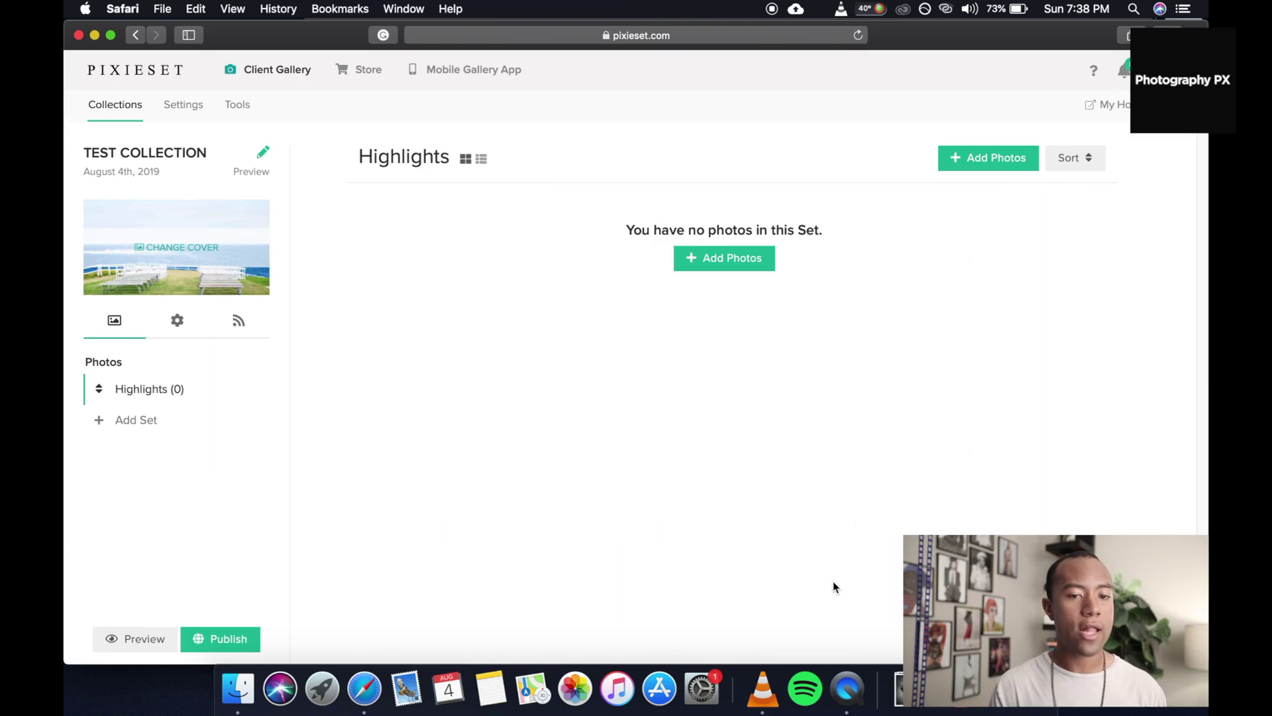
- View the Highlights photo uploader, then start adding a new photo set
{"action": "left_click", "coordinate": [724, 259]}
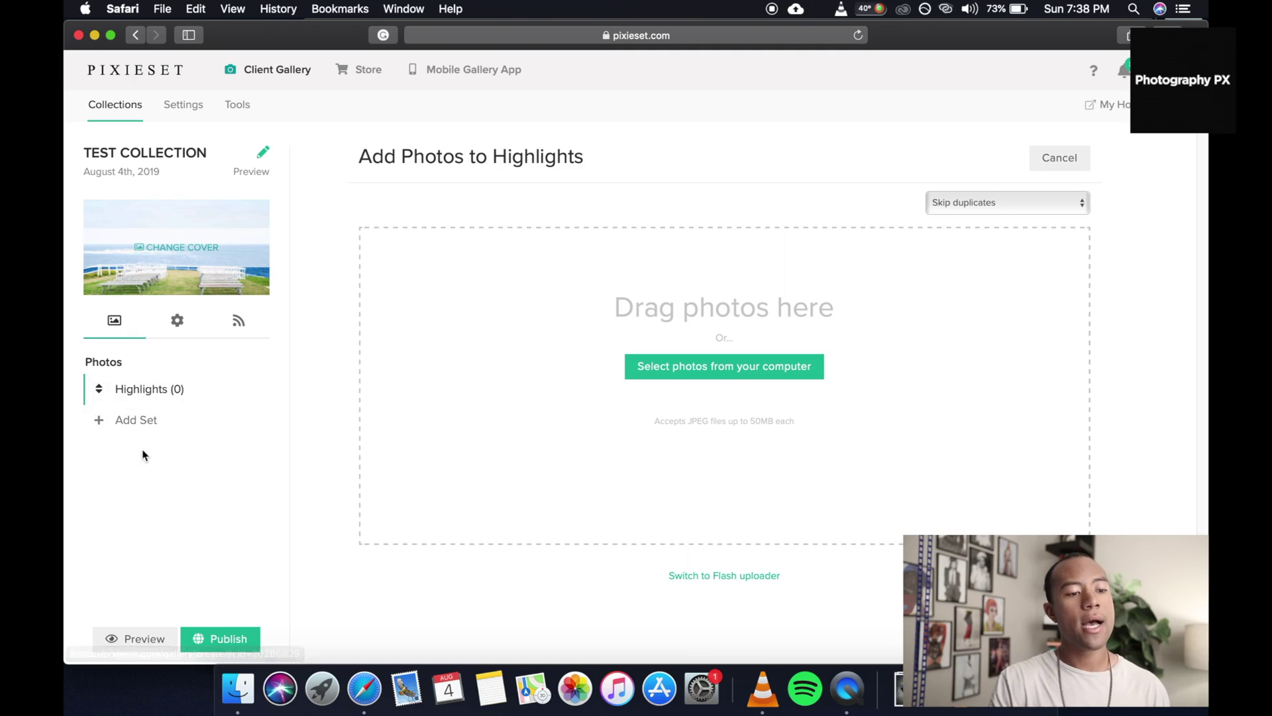
{"action": "left_click", "coordinate": [114, 422]}
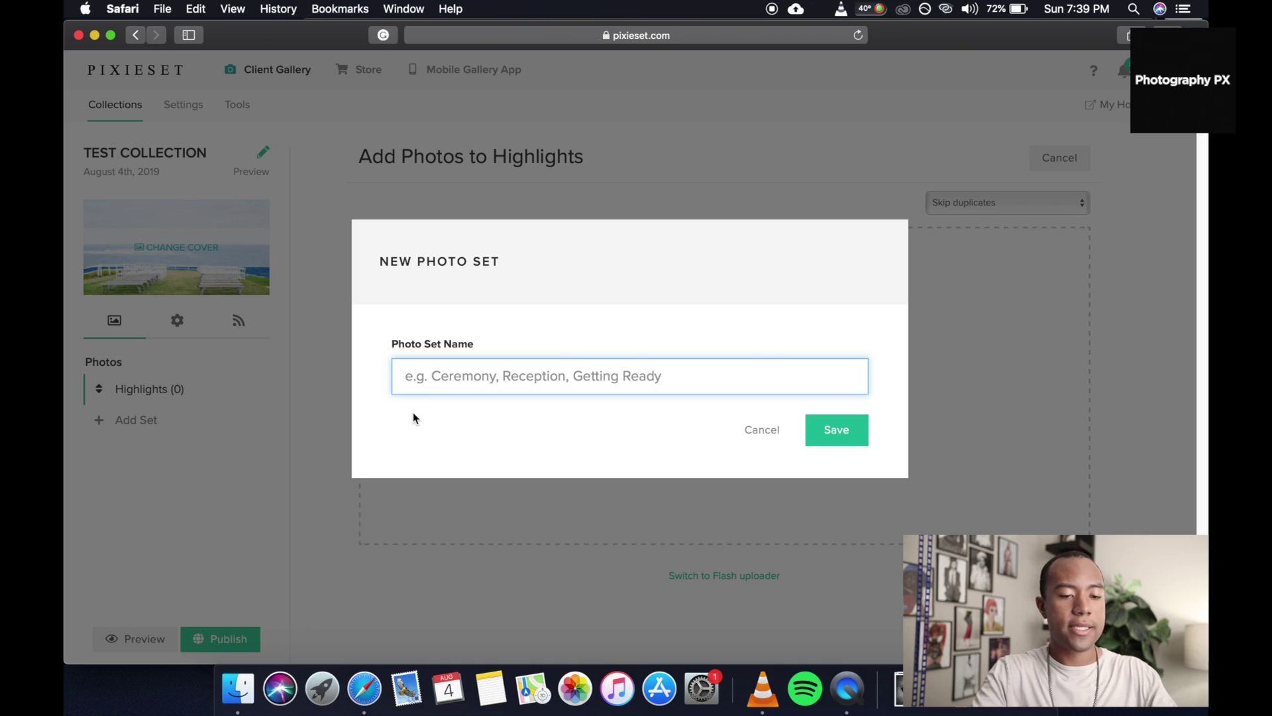
- Save a new photo set named 'Subcollection', then return to the Highlights set
{"action": "type", "text": "Subcollec"}
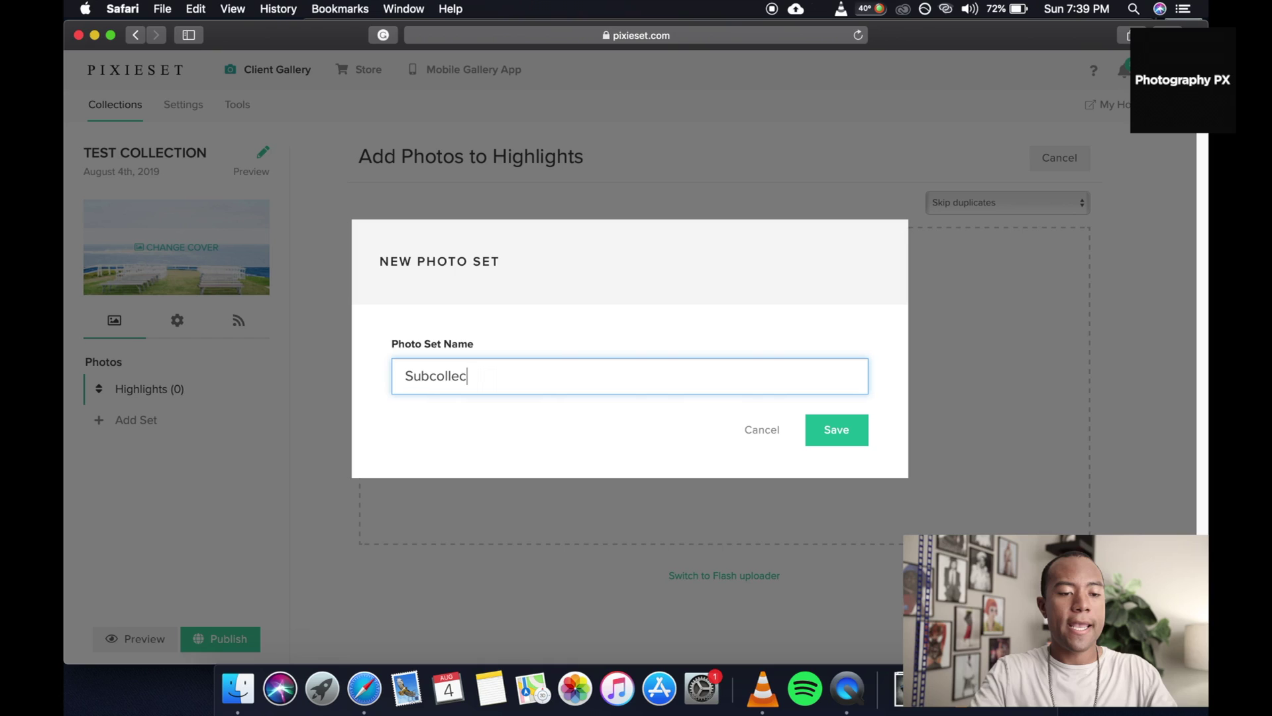
{"action": "type", "text": "tion"}
{"action": "left_click", "coordinate": [841, 428]}
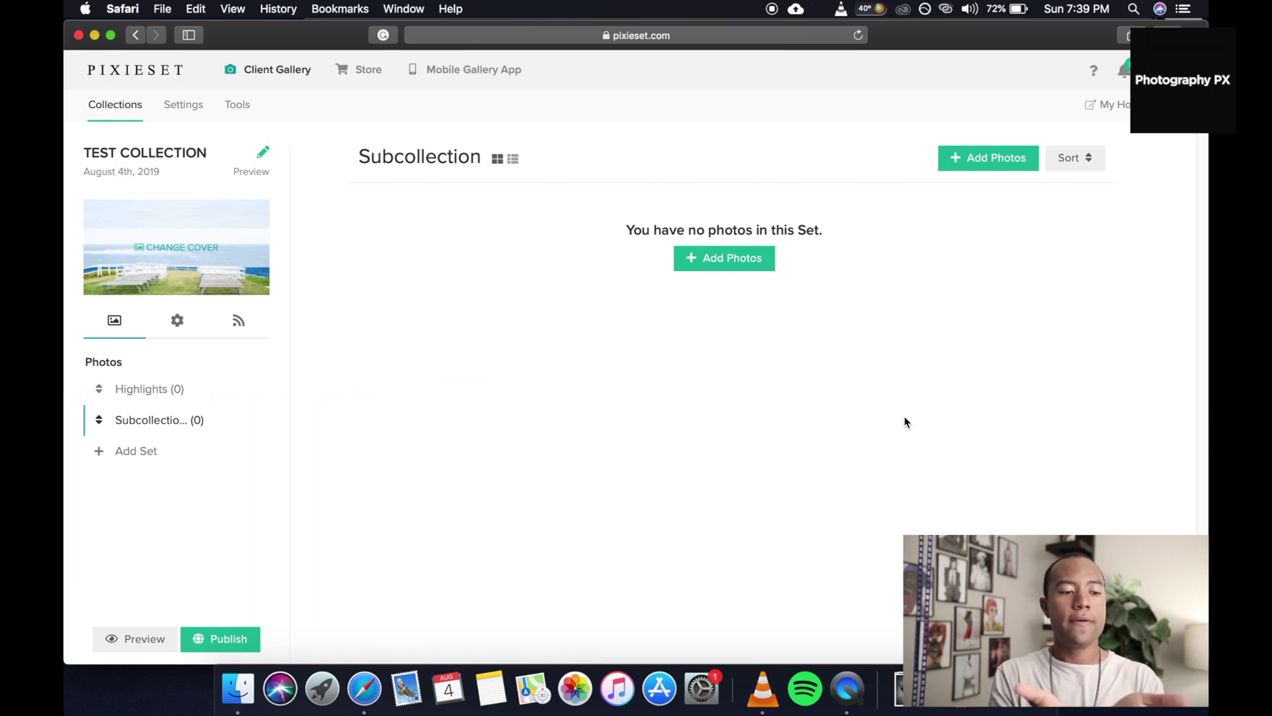
{"action": "left_click", "coordinate": [142, 391]}
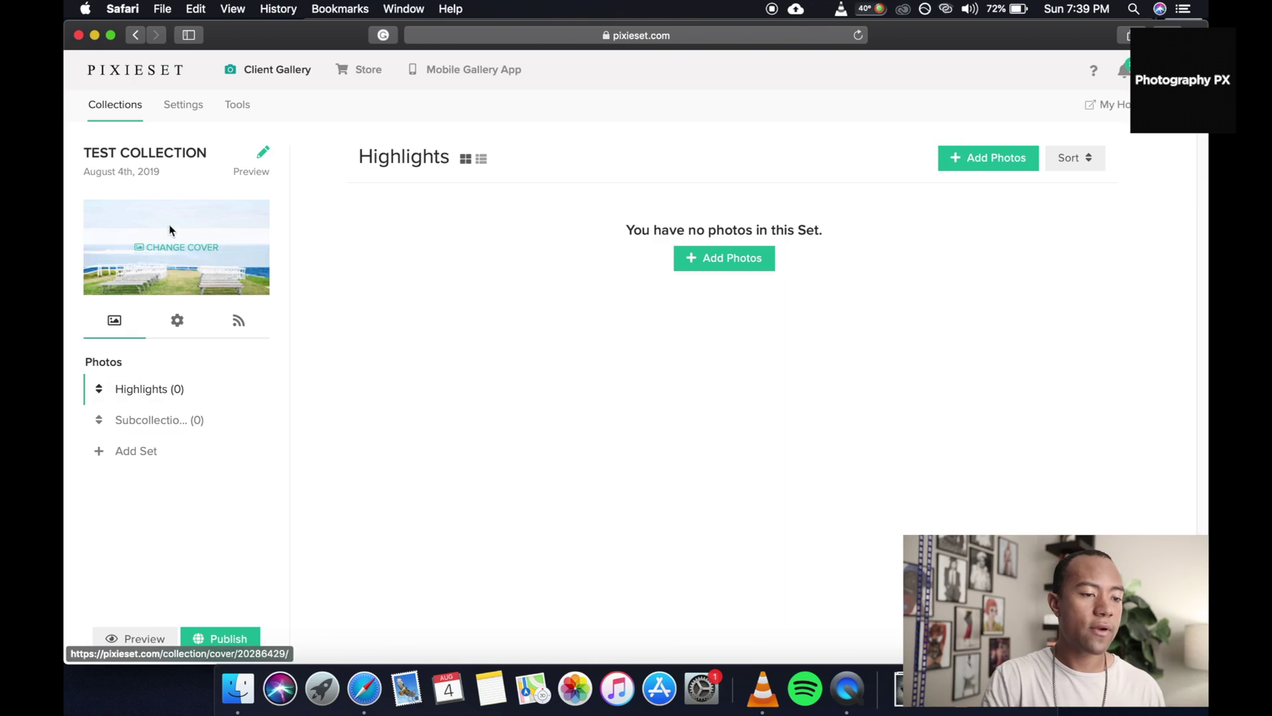
- Open the collection's Design settings and review the typography, grid, colour and cover options
{"action": "left_click", "coordinate": [175, 325]}
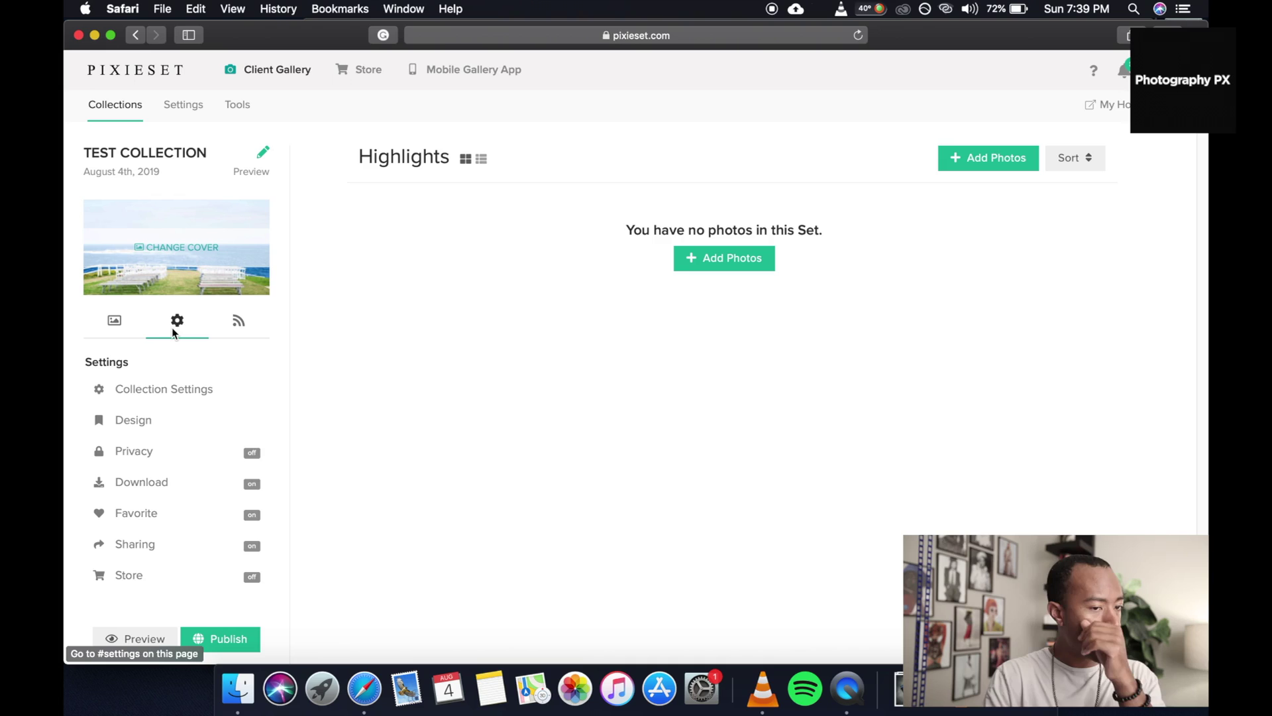
{"action": "left_click", "coordinate": [169, 422]}
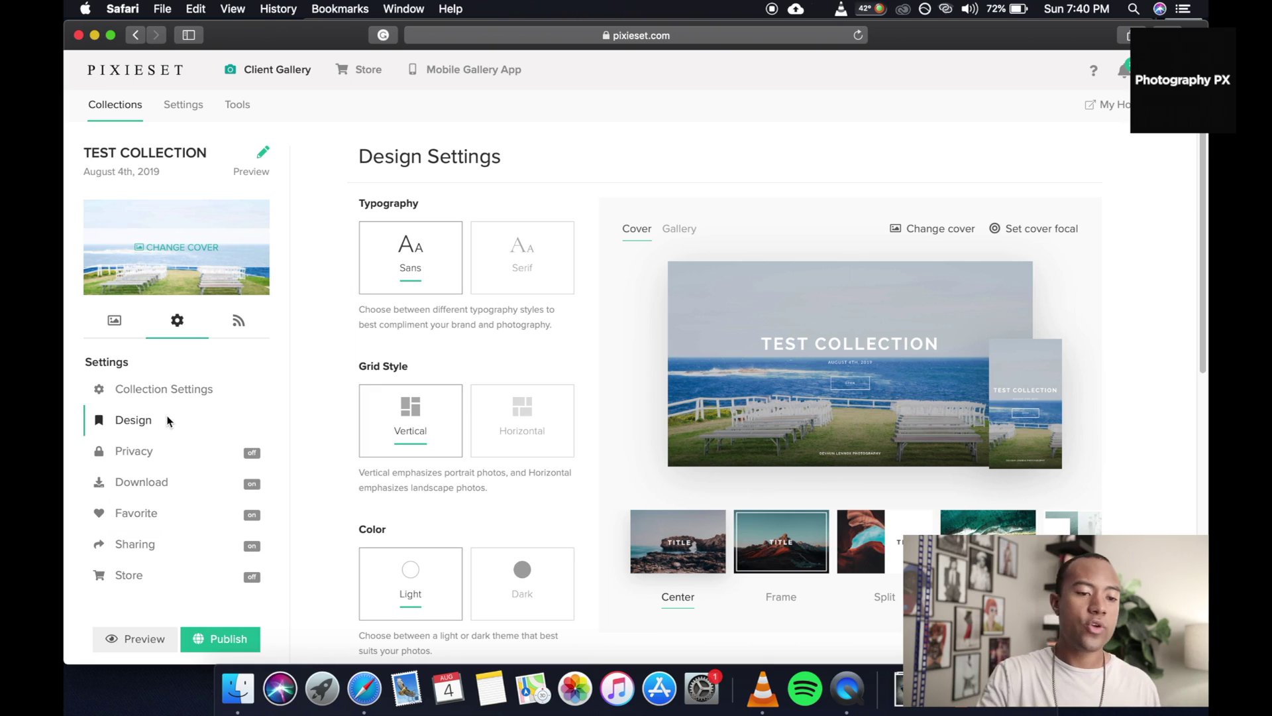
{"action": "scroll", "coordinate": [312, 484], "scroll_direction": "down", "scroll_amount": 8}
{"action": "scroll", "coordinate": [530, 426], "scroll_direction": "up", "scroll_amount": 2}
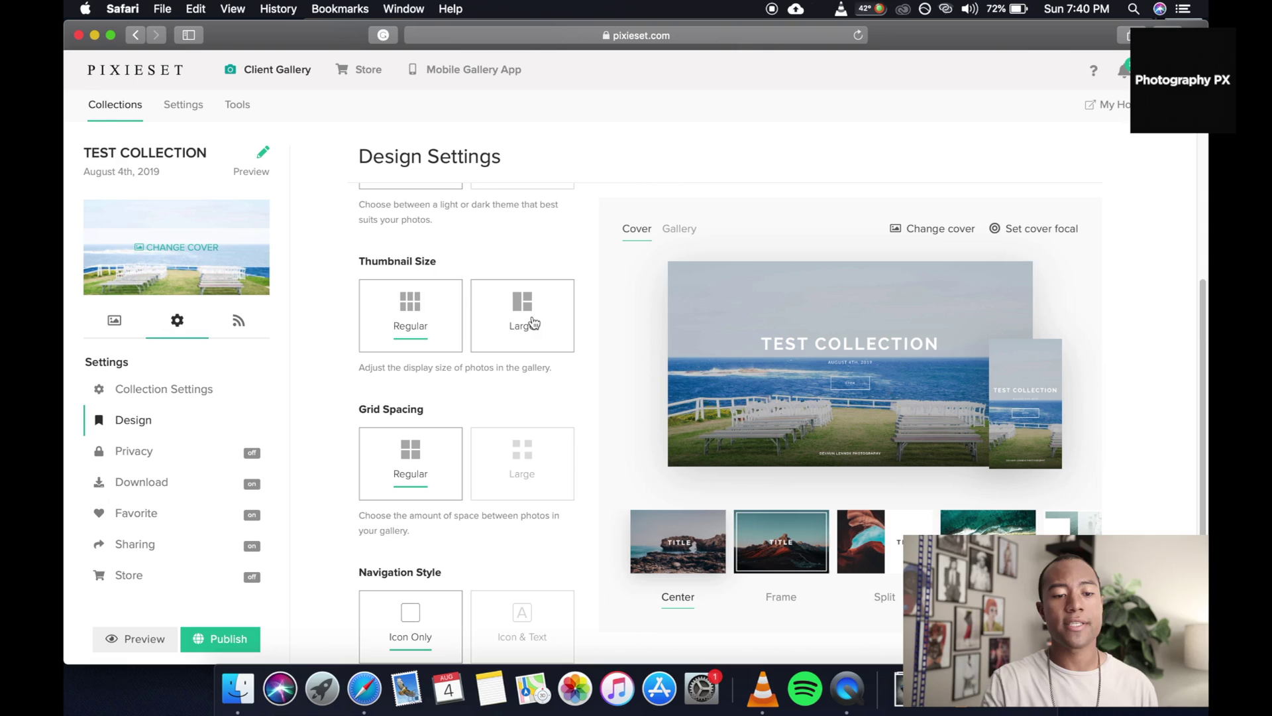
{"action": "scroll", "coordinate": [533, 322], "scroll_direction": "down", "scroll_amount": 2}
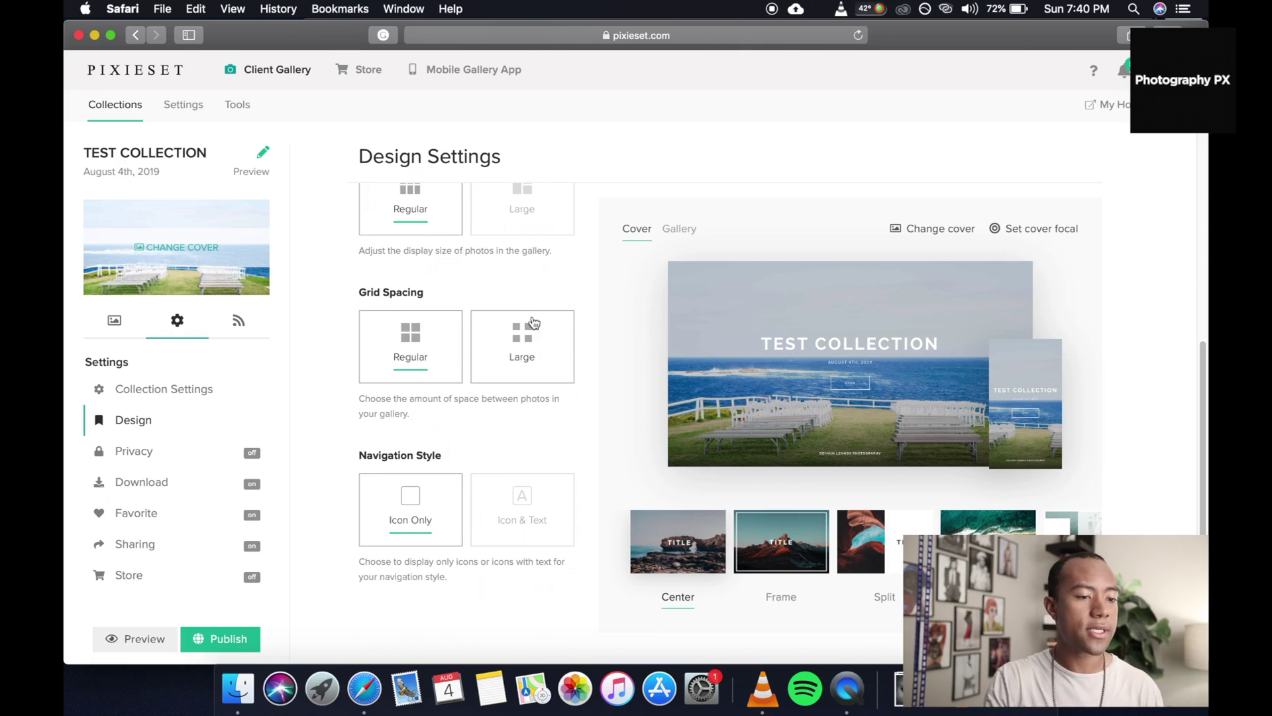
{"action": "scroll", "coordinate": [504, 385], "scroll_direction": "up", "scroll_amount": 5}
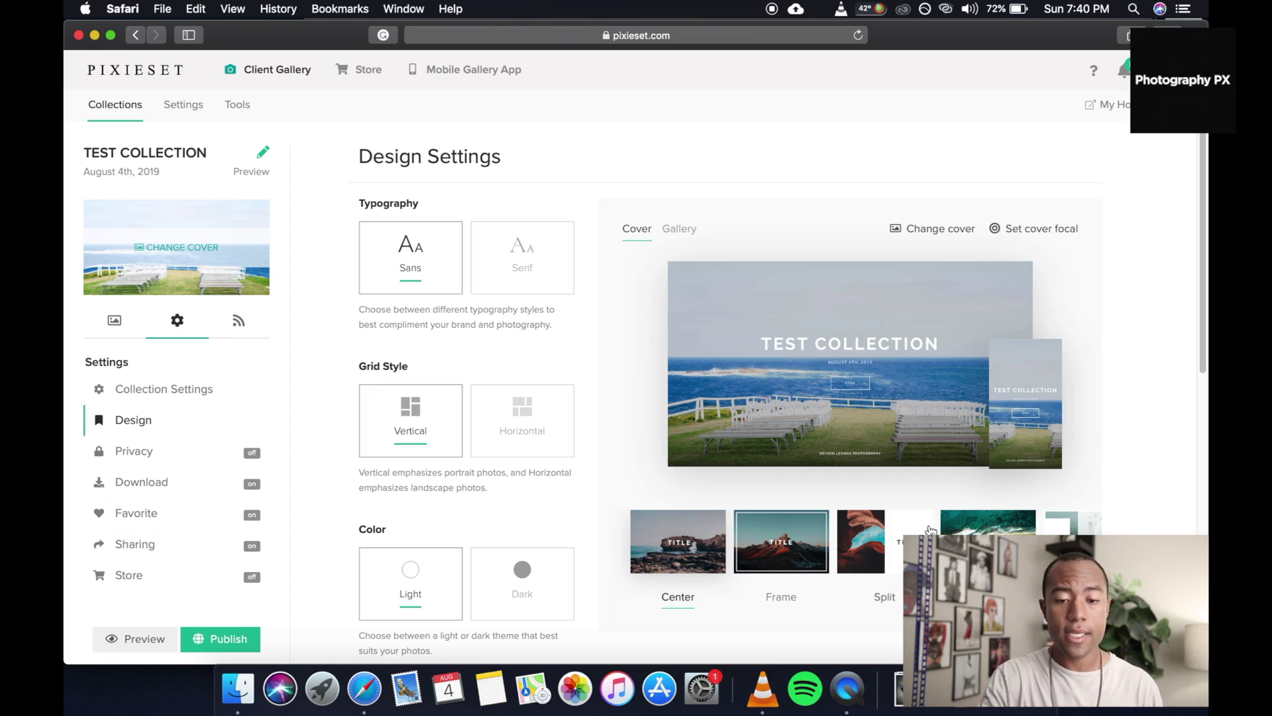
- Browse the cover style carousel, then view the collection's download, favorite and registration activity
{"action": "scroll", "coordinate": [878, 547], "scroll_direction": "right", "scroll_amount": 5}
{"action": "scroll", "coordinate": [875, 547], "scroll_direction": "right", "scroll_amount": 3}
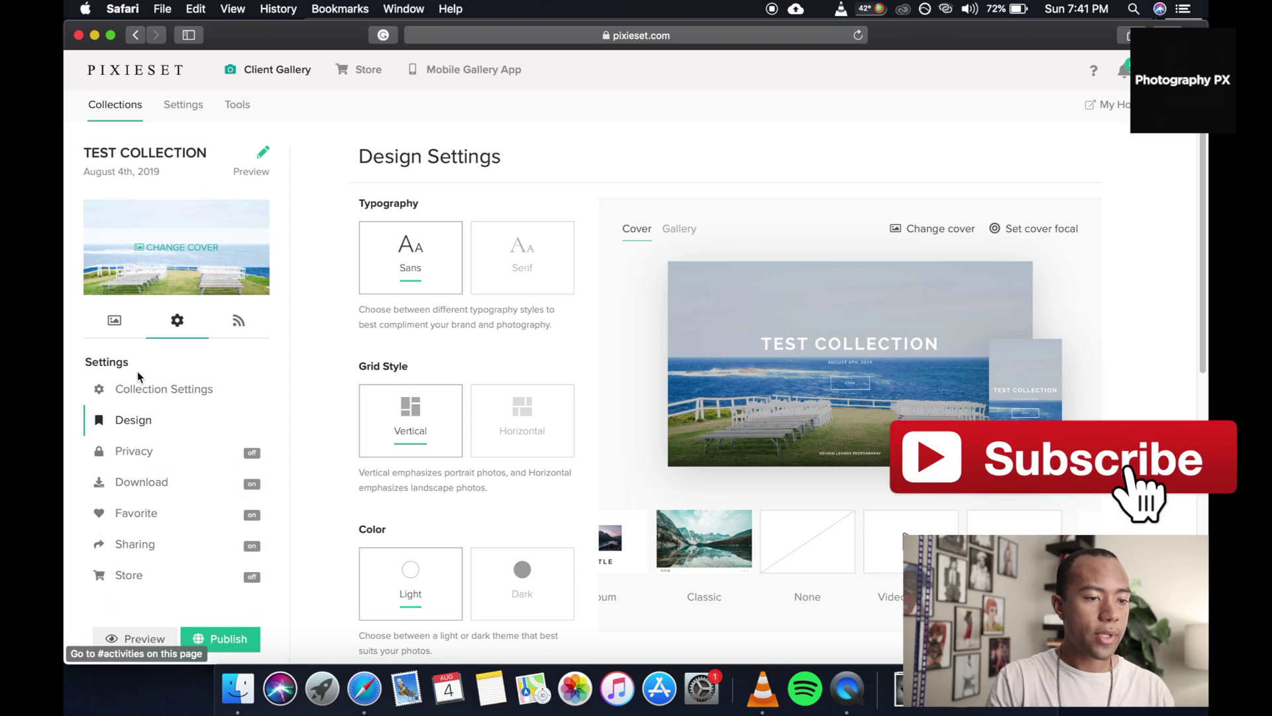
{"action": "left_click", "coordinate": [237, 321]}
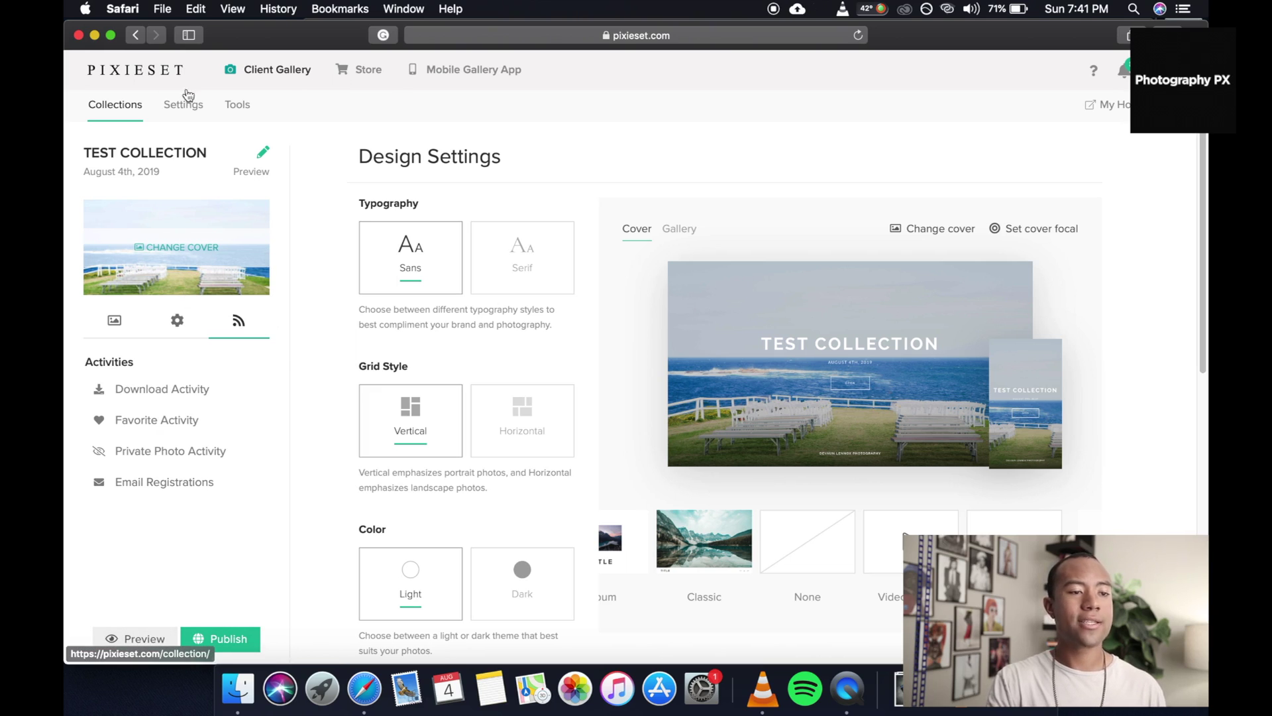
- Go back to Collections and open the MICHA collection dated January 4th, 2019
{"action": "left_click", "coordinate": [161, 71]}
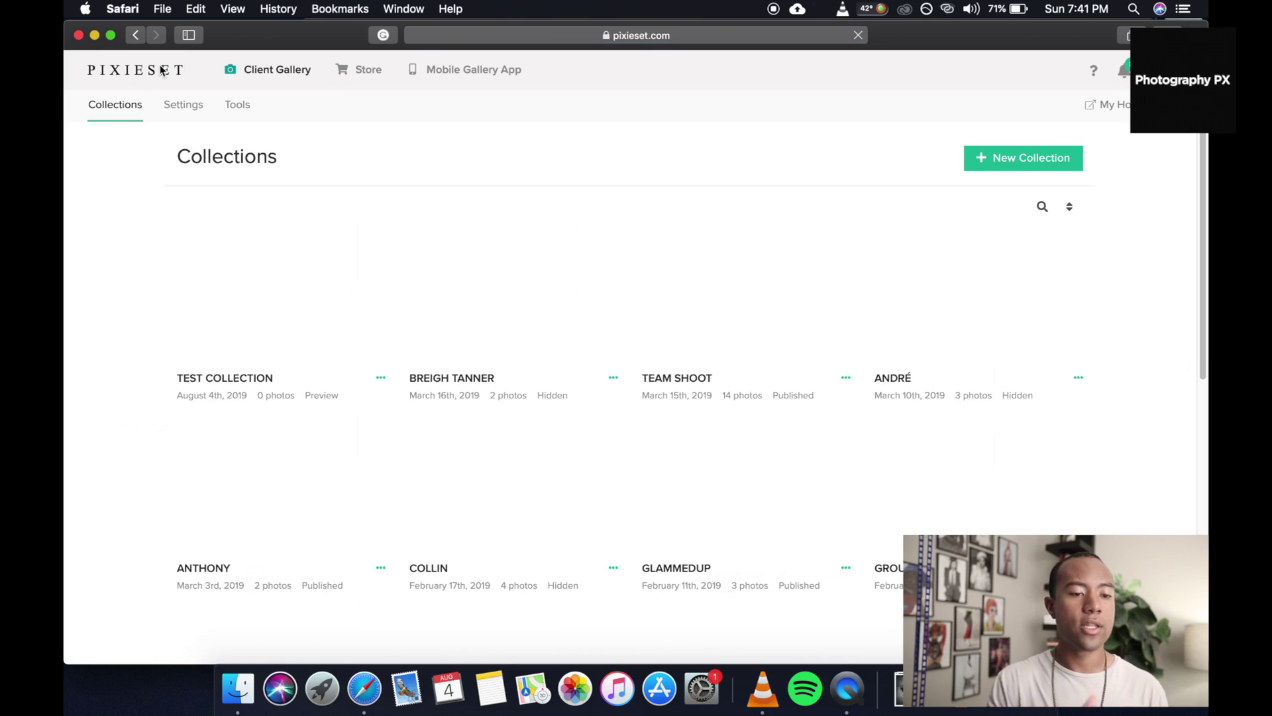
{"action": "scroll", "coordinate": [622, 505], "scroll_direction": "down", "scroll_amount": 8}
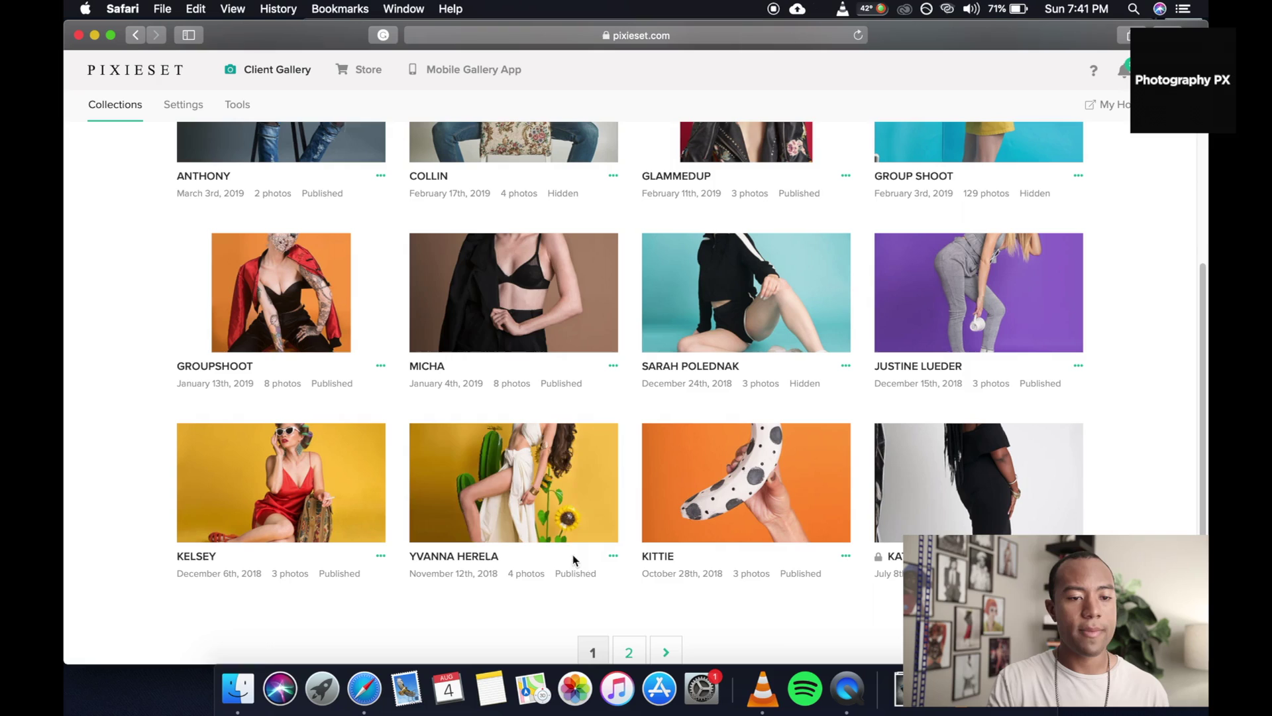
{"action": "left_click", "coordinate": [523, 277]}
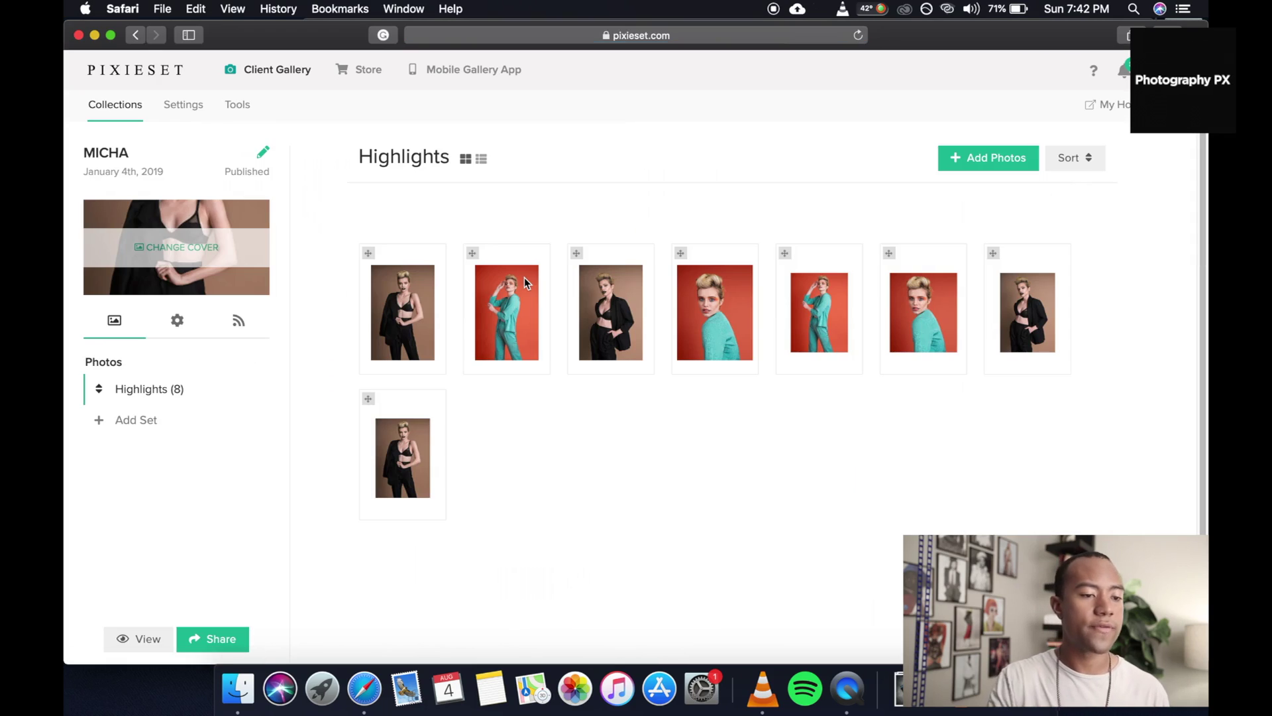
- Preview the MICHA collection's client gallery in a new tab and scroll through its photos
{"action": "left_click", "coordinate": [148, 639]}
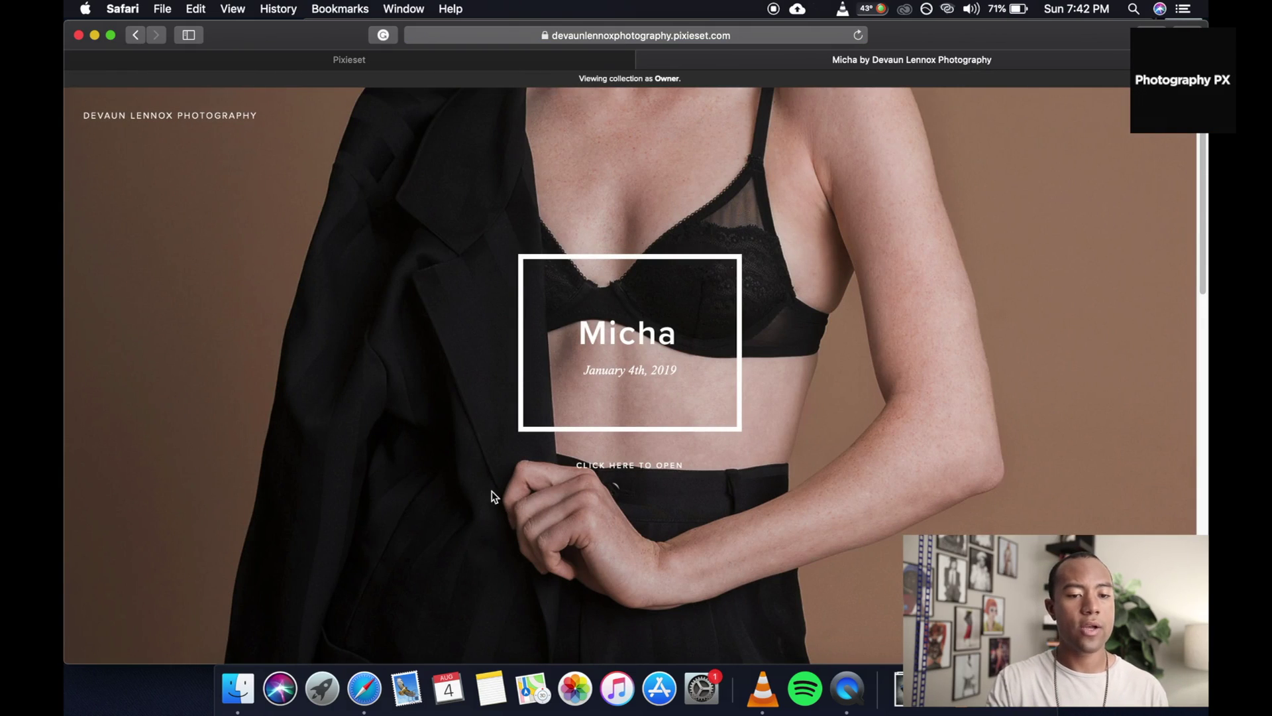
{"action": "scroll", "coordinate": [492, 494], "scroll_direction": "down", "scroll_amount": 2}
{"action": "scroll", "coordinate": [492, 493], "scroll_direction": "up", "scroll_amount": 2}
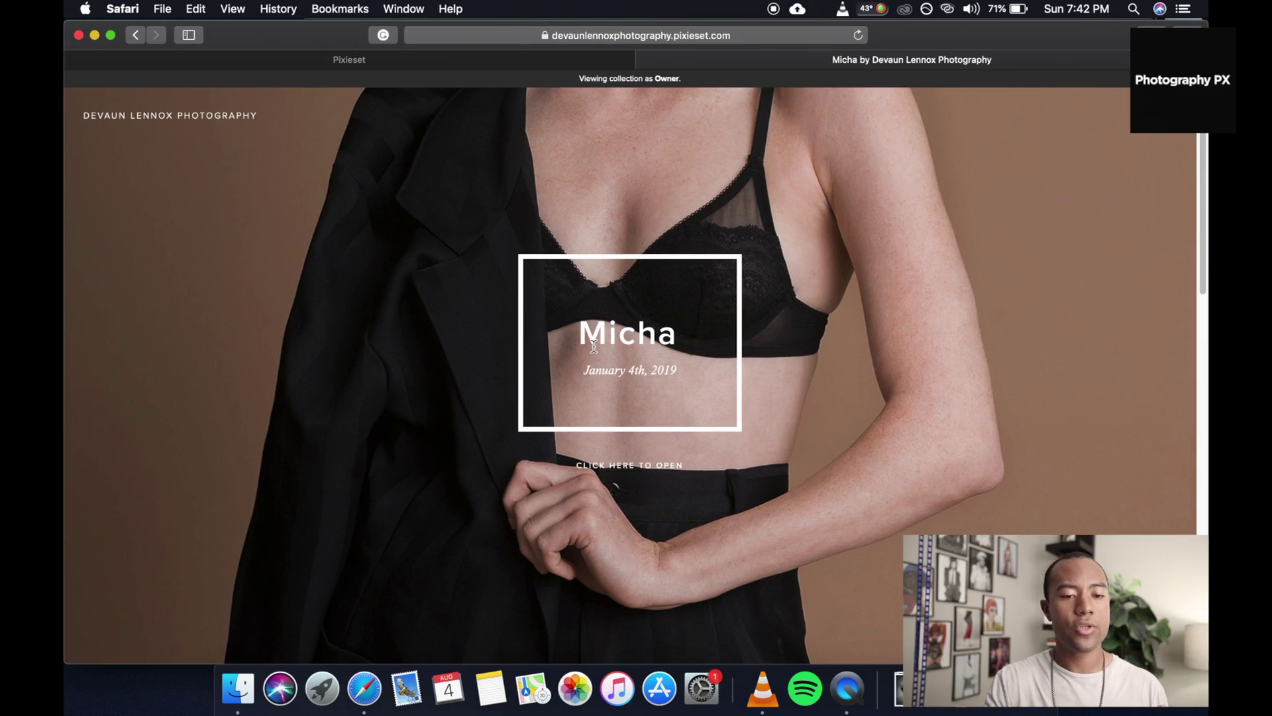
{"action": "scroll", "coordinate": [593, 346], "scroll_direction": "down", "scroll_amount": 2}
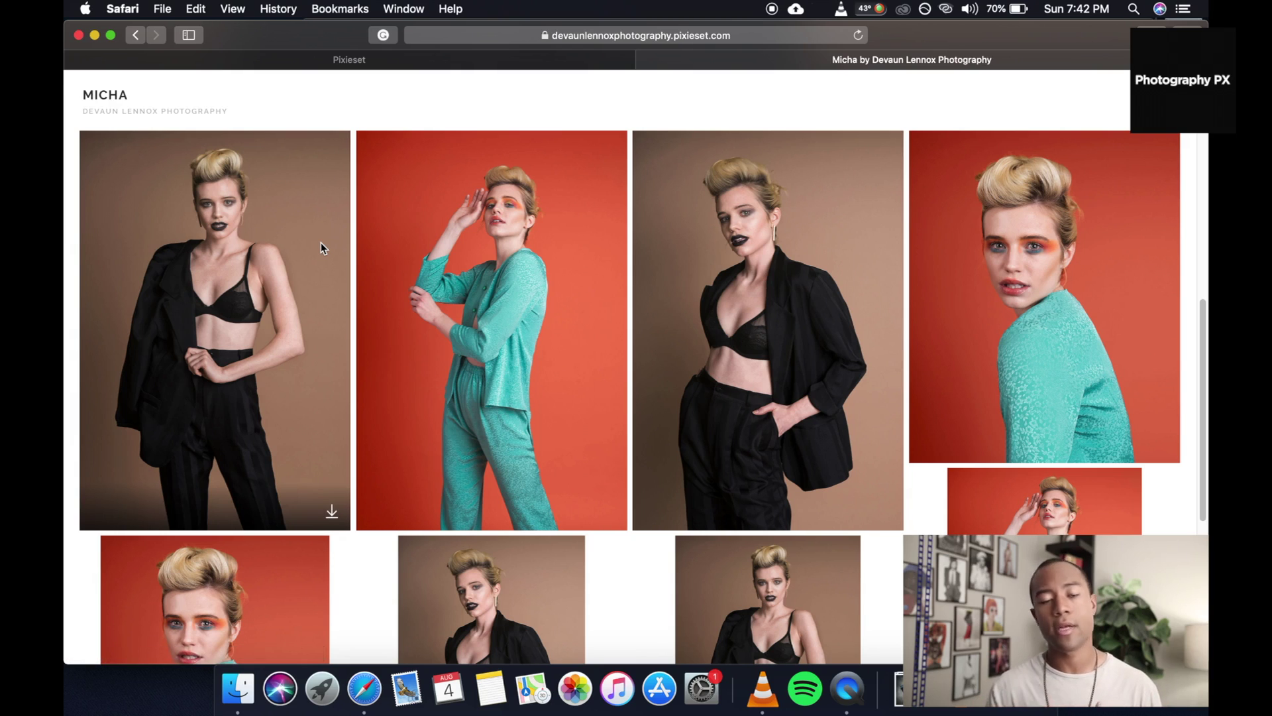
{"action": "scroll", "coordinate": [320, 245], "scroll_direction": "down", "scroll_amount": 5}
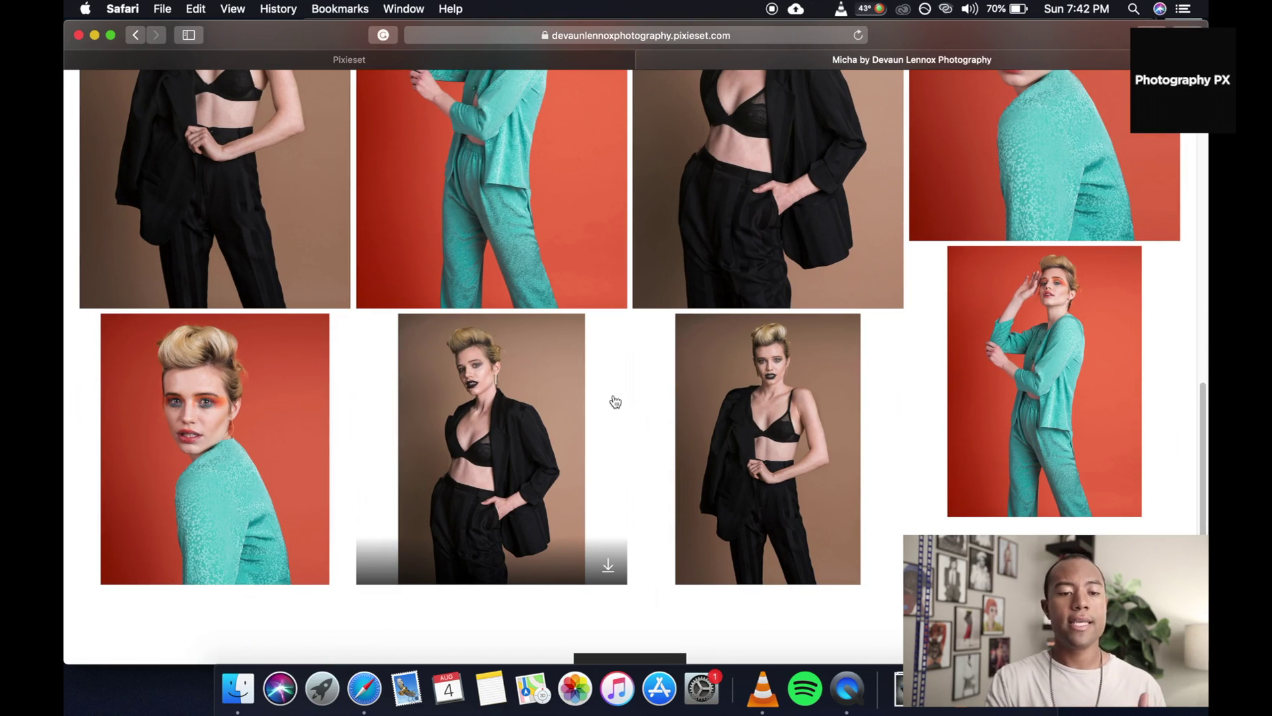
{"action": "scroll", "coordinate": [616, 402], "scroll_direction": "up", "scroll_amount": 6}
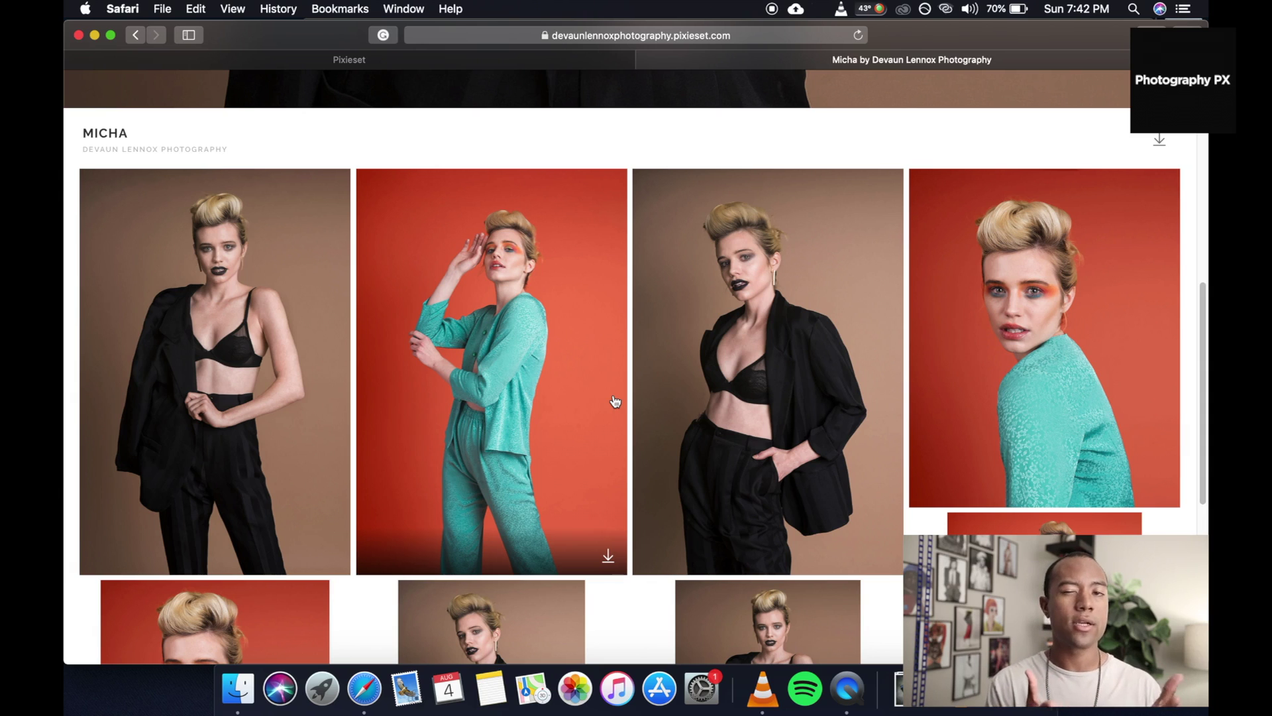
{"action": "scroll", "coordinate": [615, 401], "scroll_direction": "down", "scroll_amount": 10}
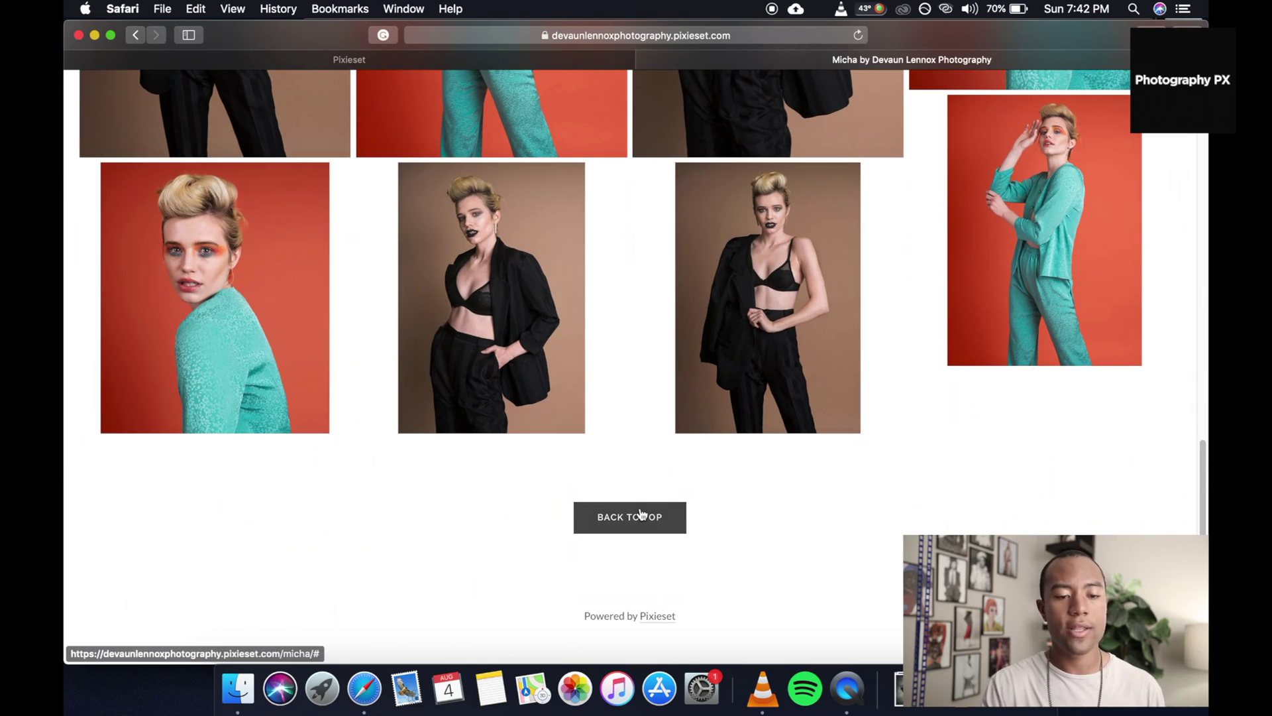
{"action": "left_click", "coordinate": [642, 511]}
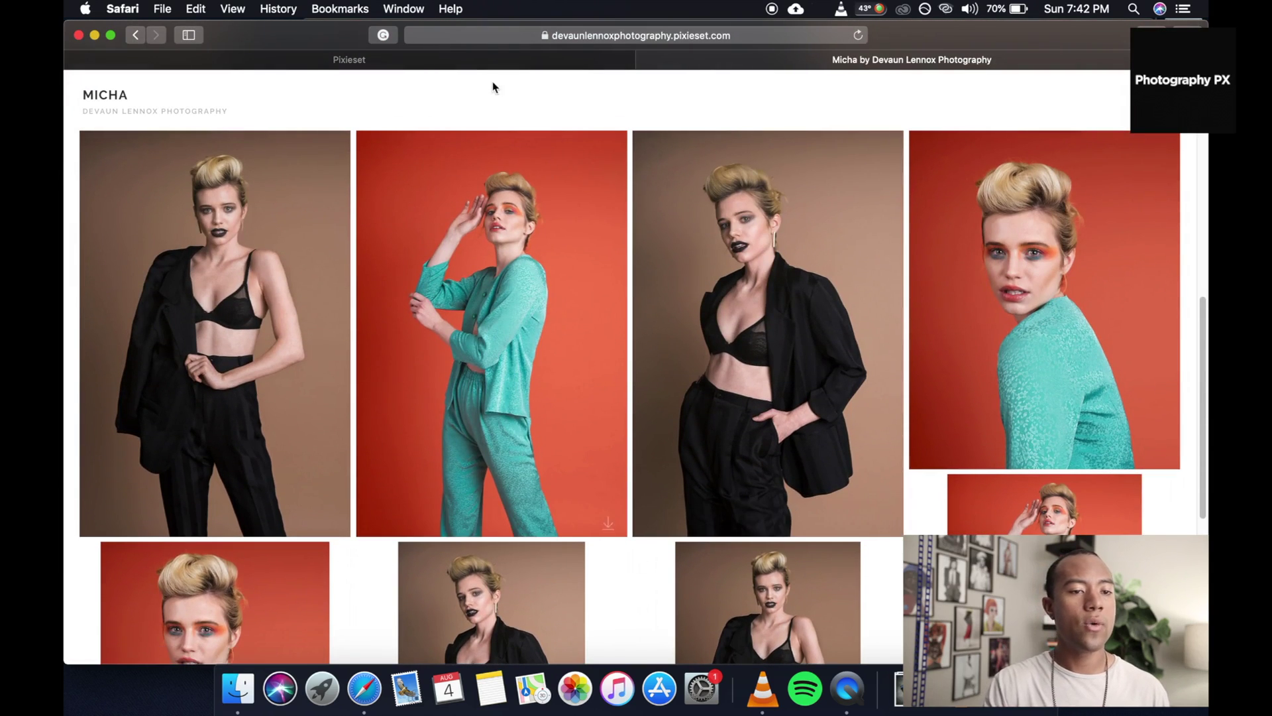
- Return to the Pixieset admin tab and show the Collections list
{"action": "left_click", "coordinate": [458, 57]}
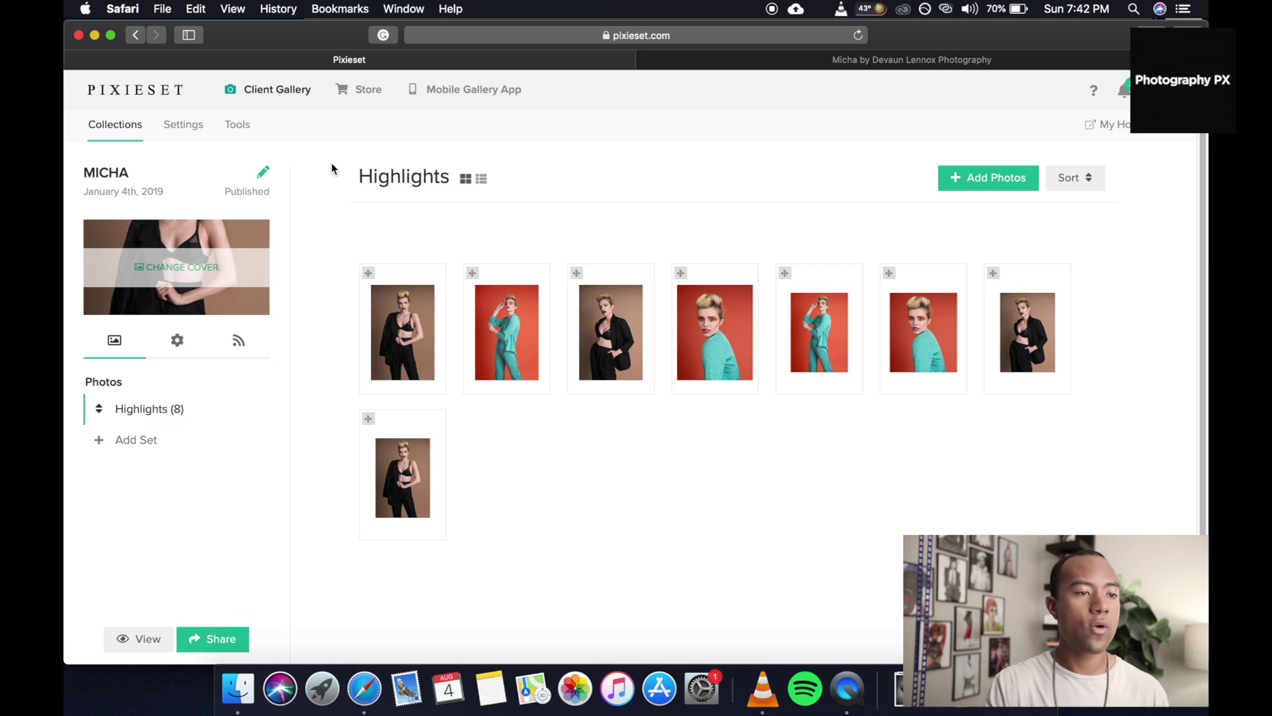
{"action": "left_click", "coordinate": [143, 101]}
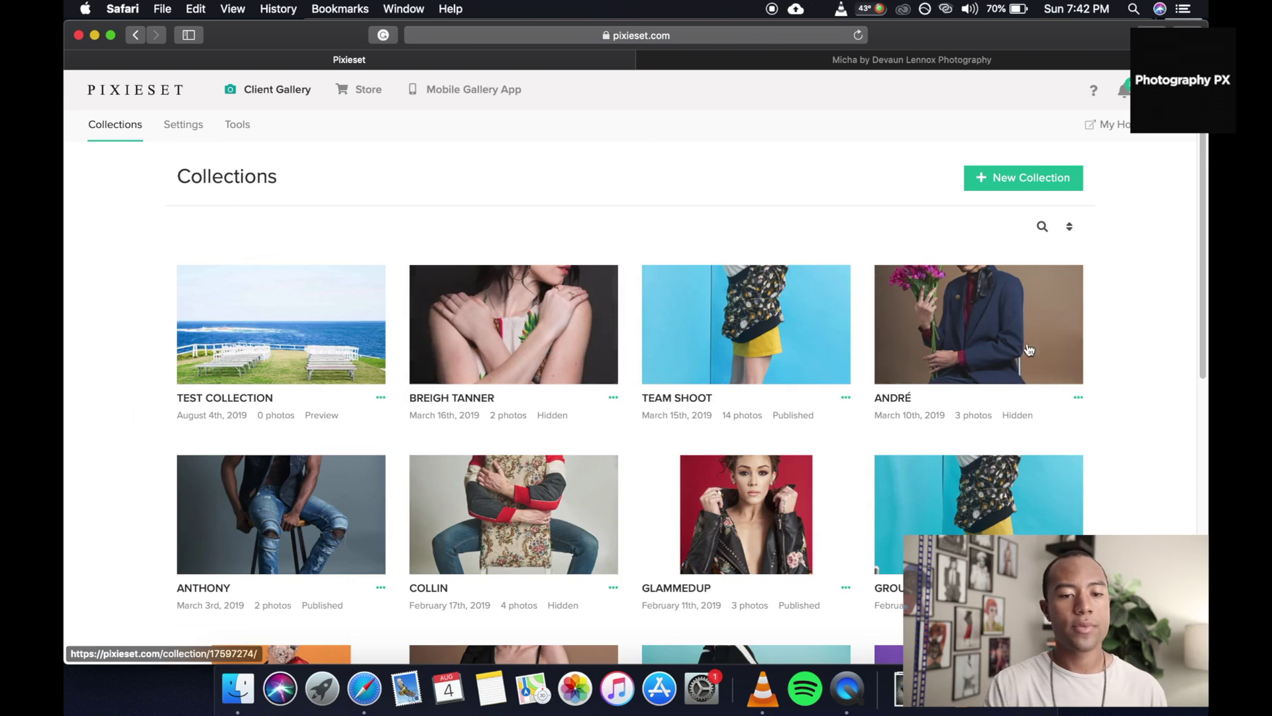
{"action": "scroll", "coordinate": [1150, 364], "scroll_direction": "down", "scroll_amount": 5}
{"action": "scroll", "coordinate": [1206, 424], "scroll_direction": "down", "scroll_amount": 2}
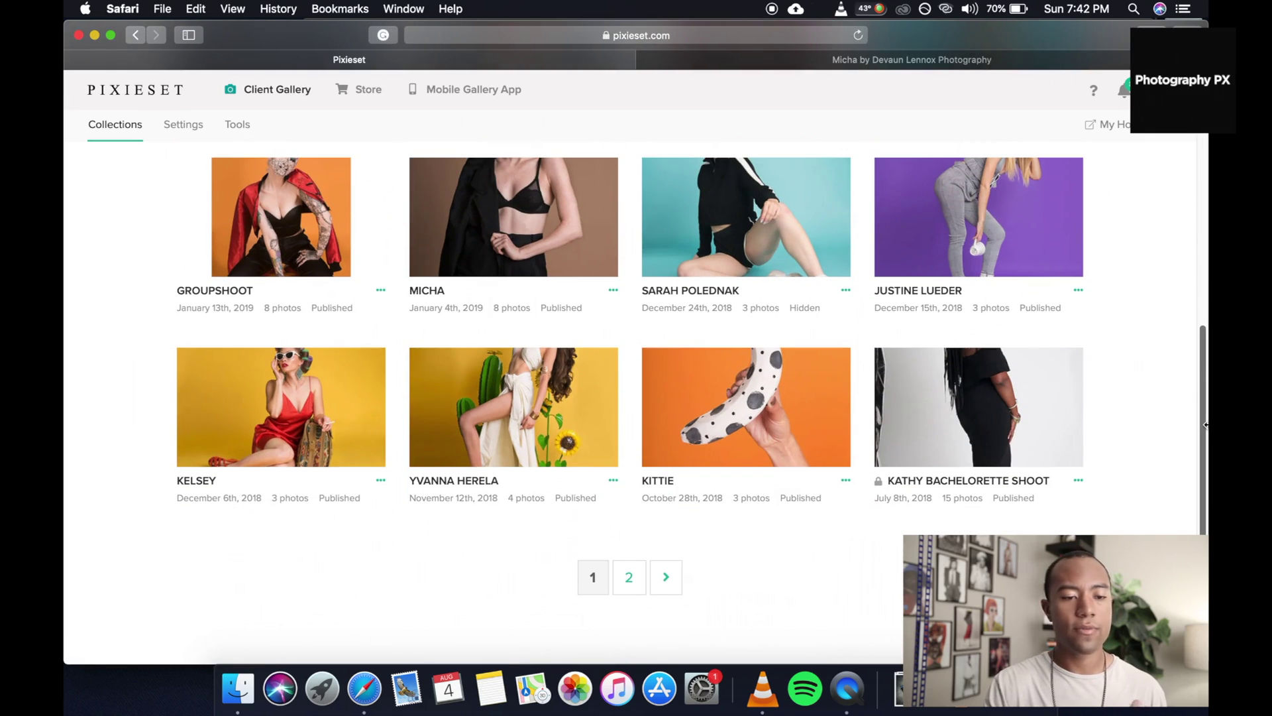
{"action": "scroll", "coordinate": [1206, 424], "scroll_direction": "up", "scroll_amount": 10}
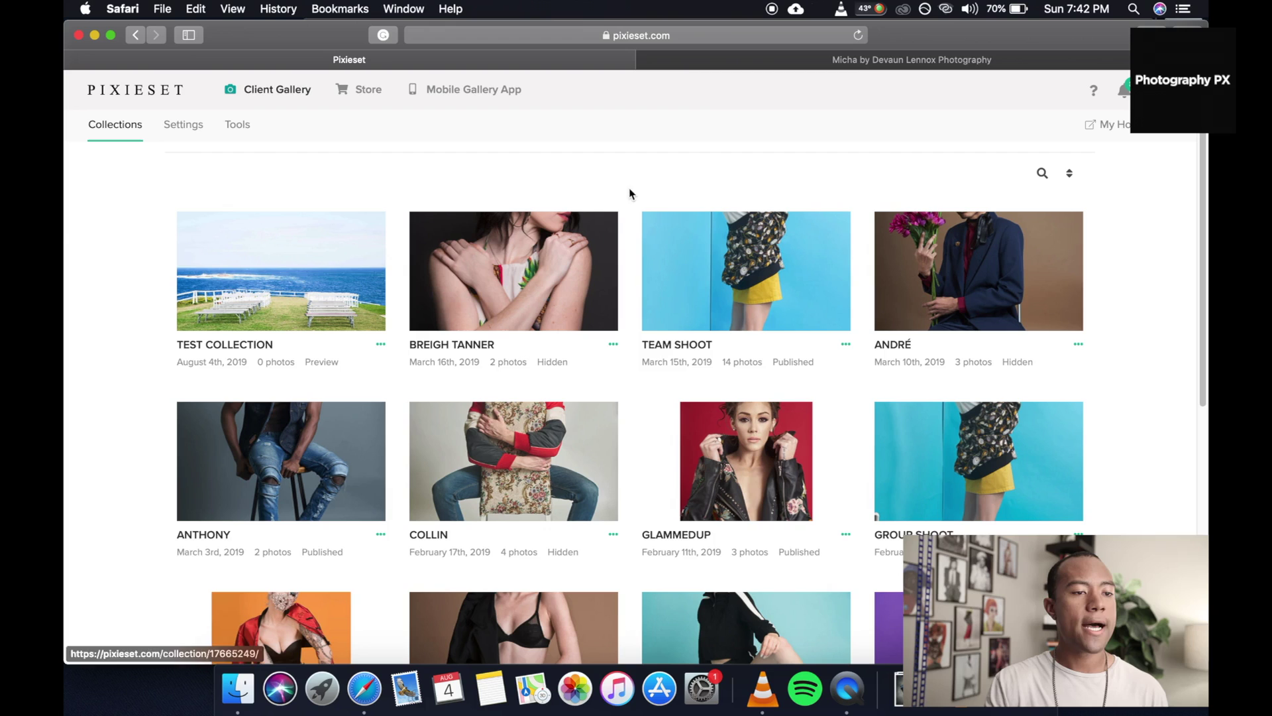
{"action": "left_click", "coordinate": [243, 125]}
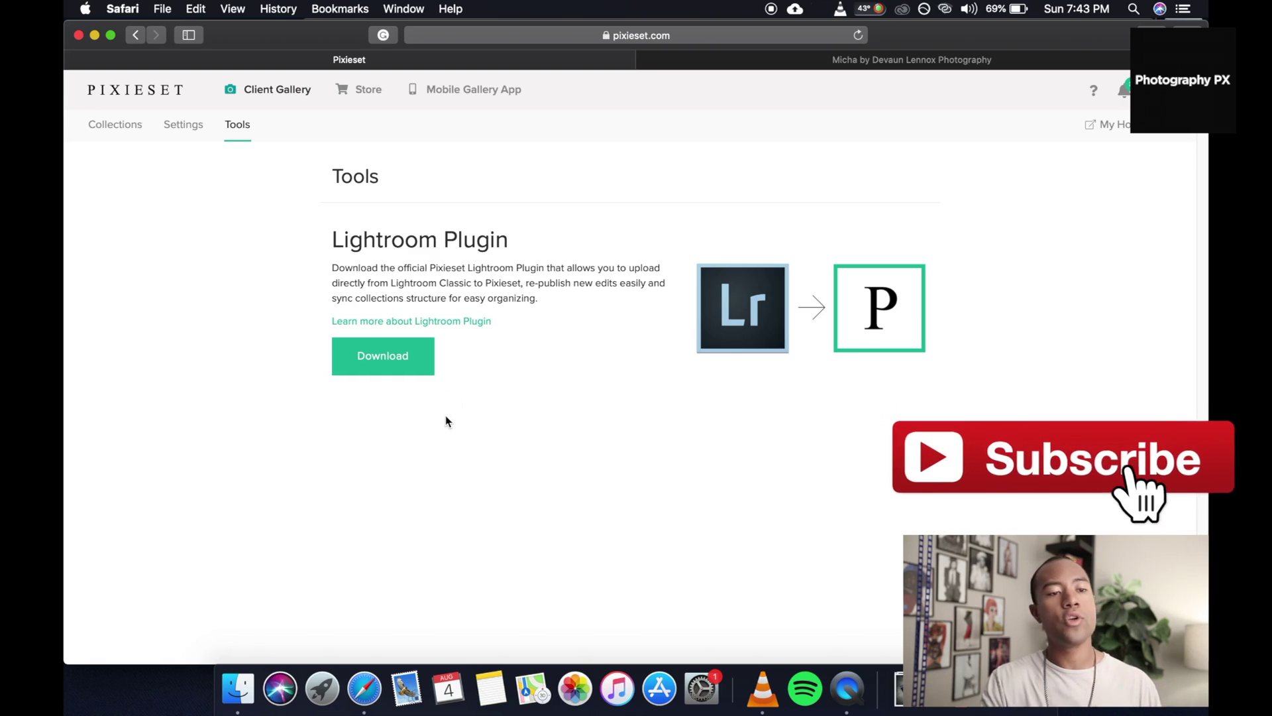
{"action": "left_click", "coordinate": [159, 91]}
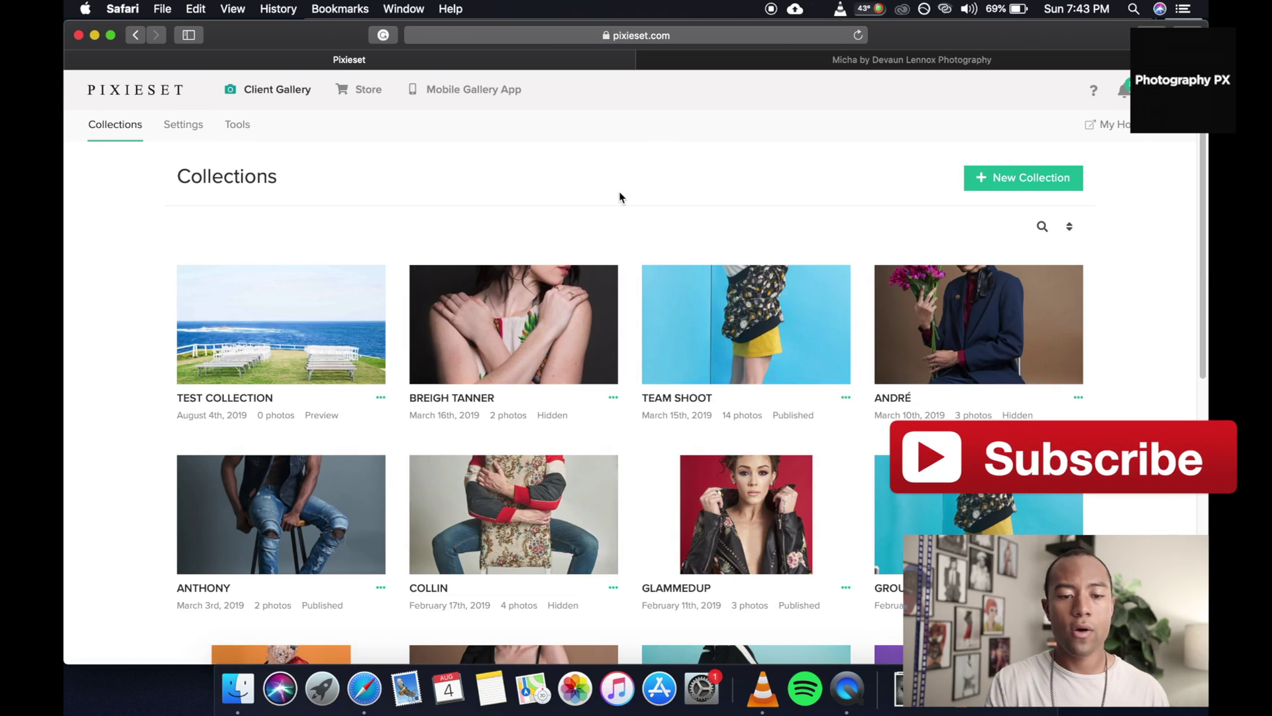
{"action": "scroll", "coordinate": [1142, 239], "scroll_direction": "down", "scroll_amount": 10}
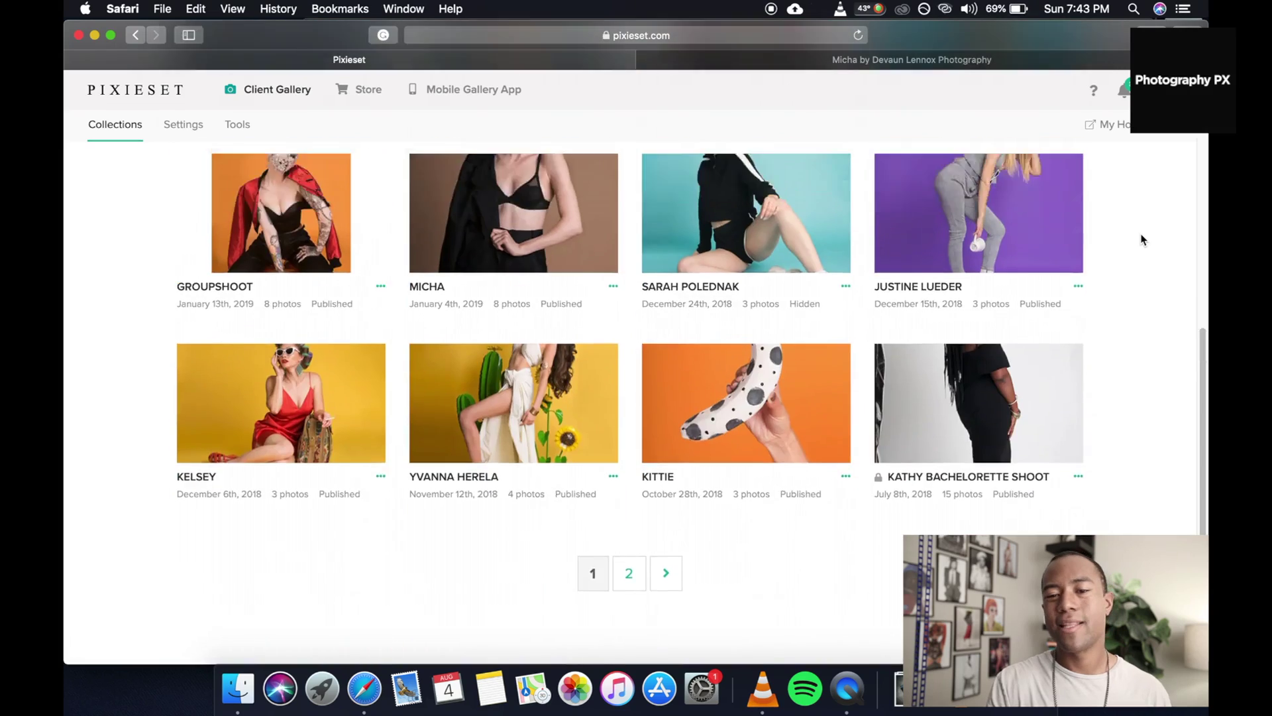
{"action": "scroll", "coordinate": [1135, 162], "scroll_direction": "up", "scroll_amount": 10}
- Open the public portfolio homepage, check its full web address, and browse the gallery grid
{"action": "left_click", "coordinate": [1144, 135]}
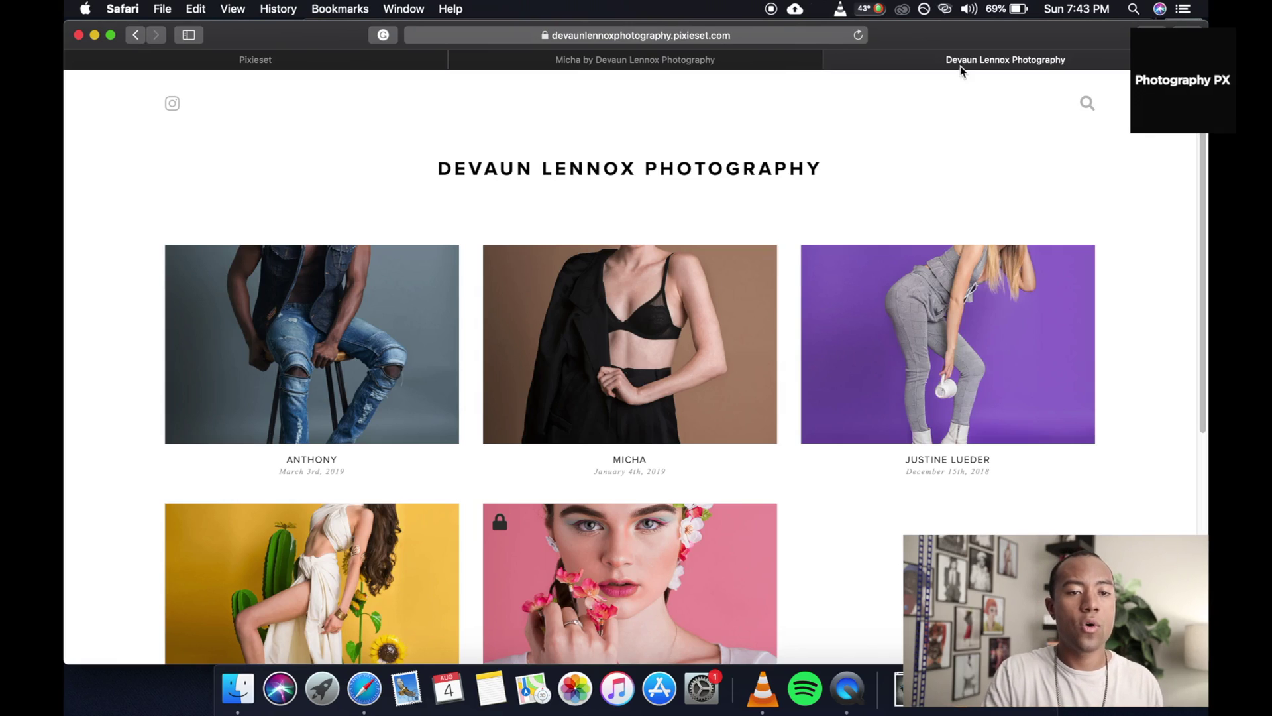
{"action": "left_click", "coordinate": [561, 33]}
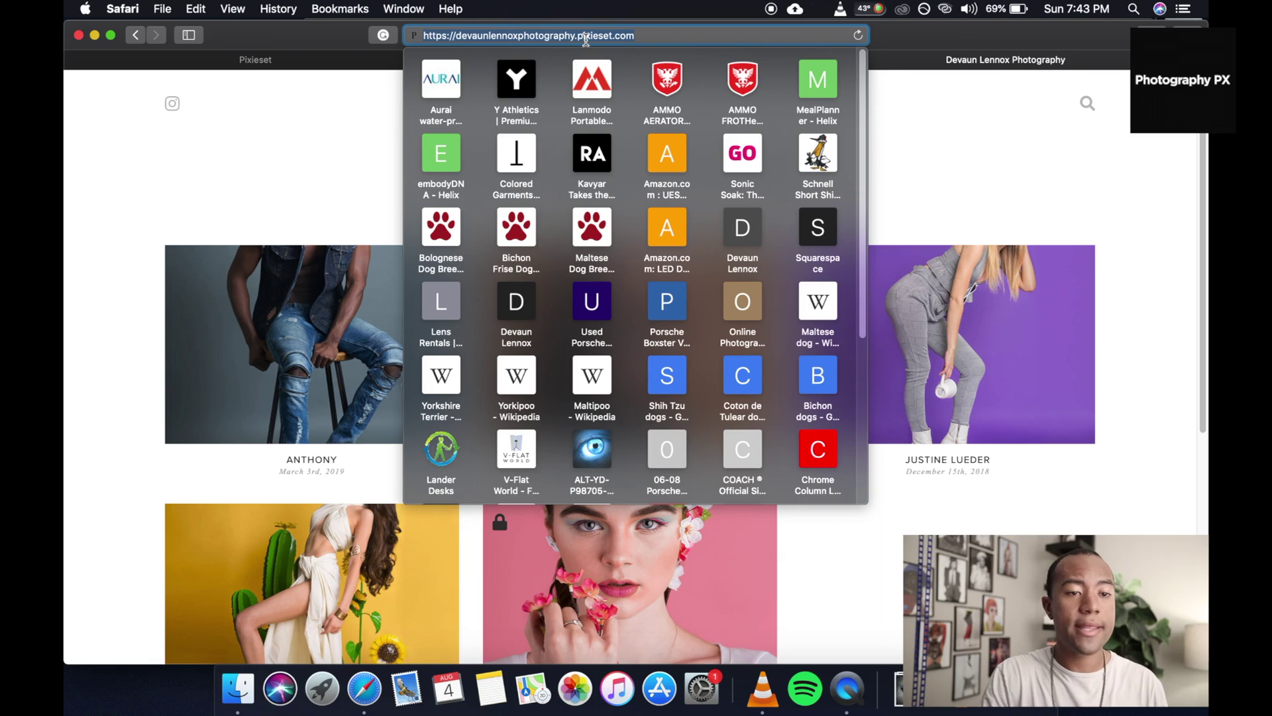
{"action": "left_click", "coordinate": [1037, 153]}
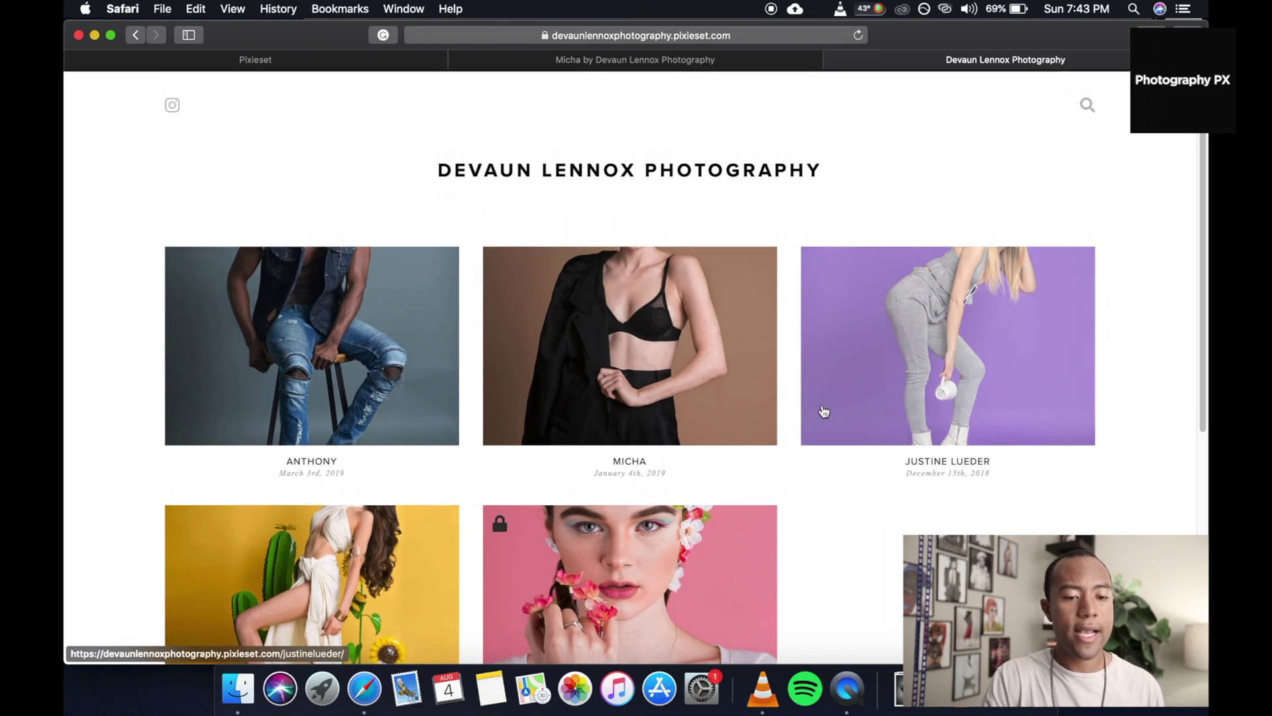
{"action": "scroll", "coordinate": [682, 454], "scroll_direction": "down", "scroll_amount": 1}
{"action": "scroll", "coordinate": [682, 454], "scroll_direction": "down", "scroll_amount": 3}
{"action": "scroll", "coordinate": [702, 471], "scroll_direction": "up", "scroll_amount": 3}
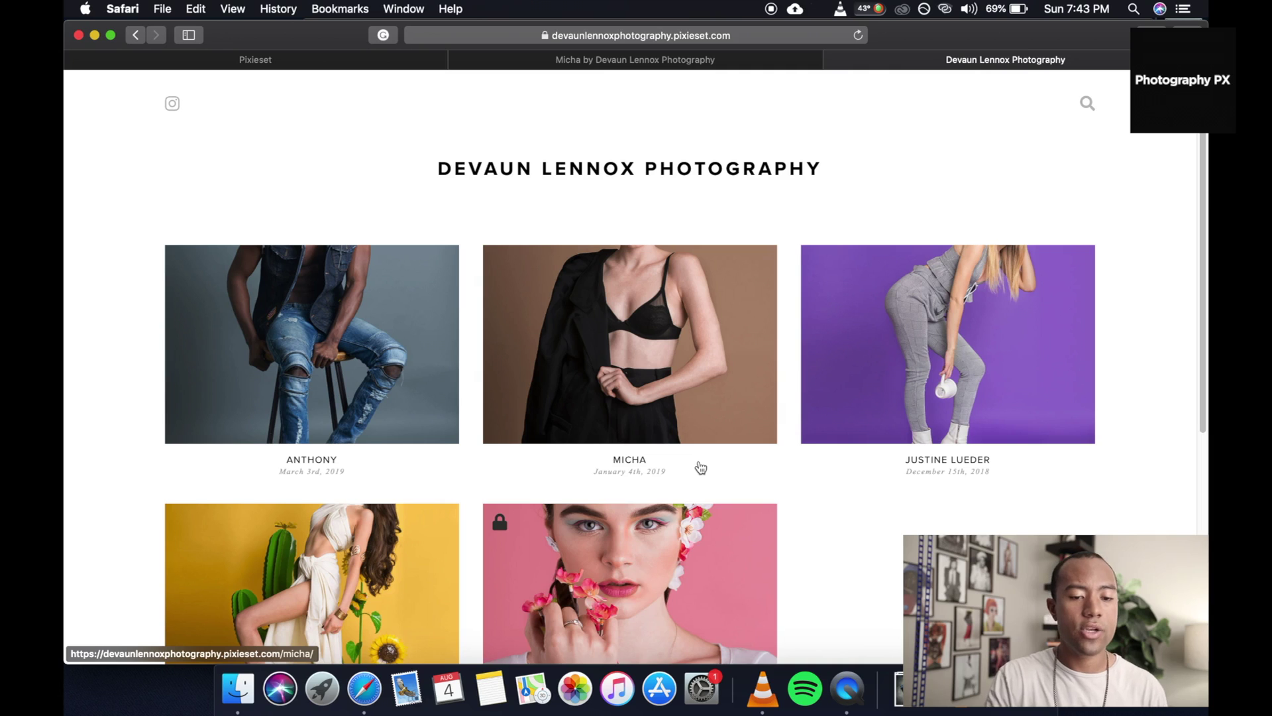
- Browse the Megan flower-portrait gallery's photos, then go back to the portfolio grid
{"action": "left_click", "coordinate": [693, 539]}
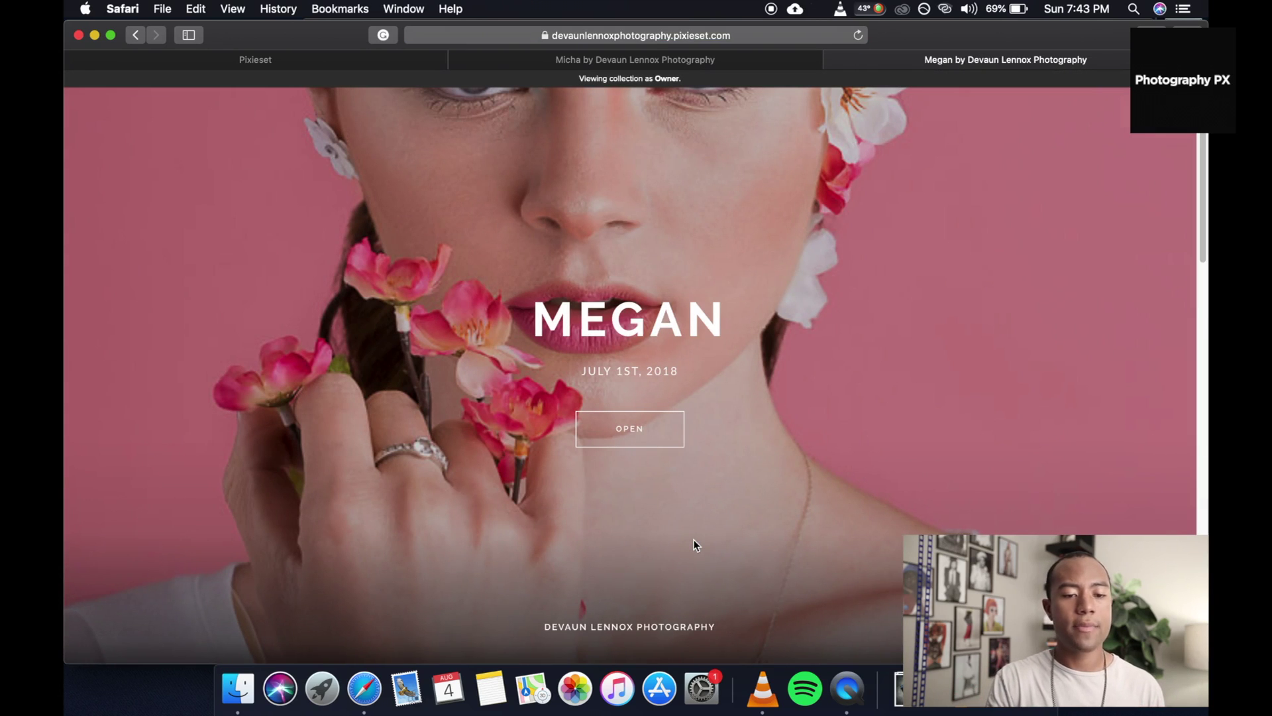
{"action": "left_click", "coordinate": [630, 429]}
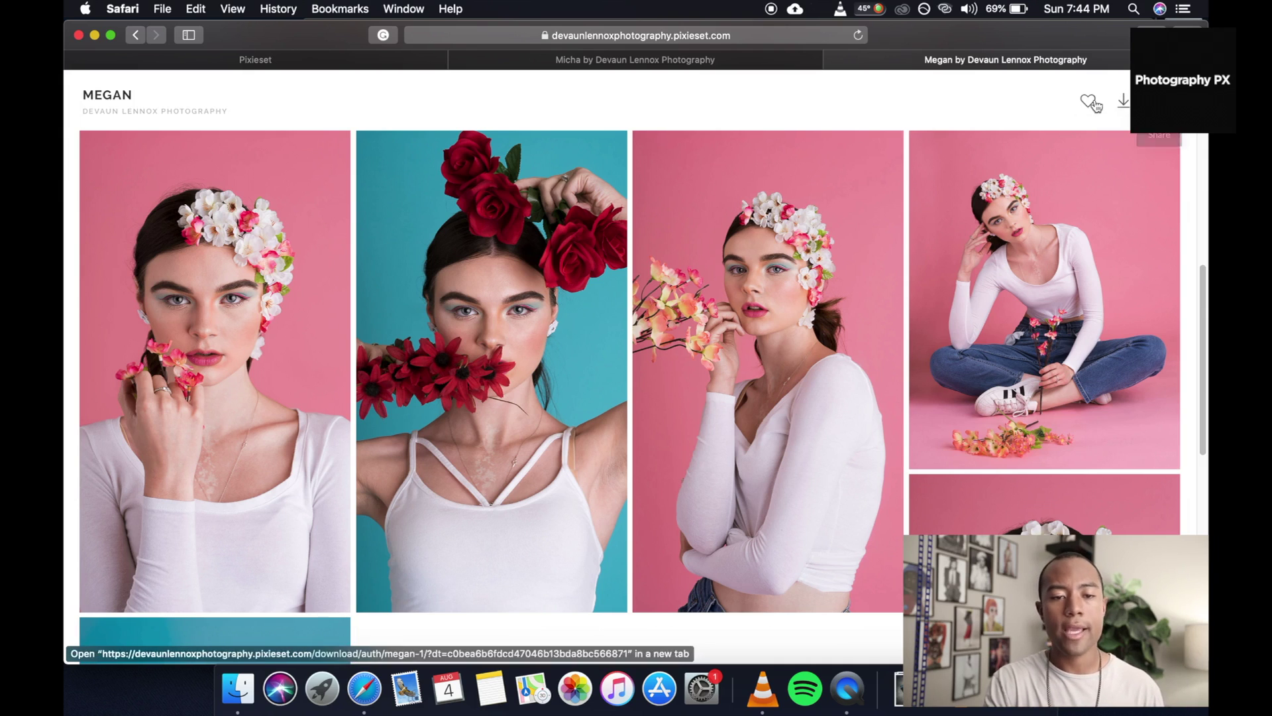
{"action": "scroll", "coordinate": [682, 397], "scroll_direction": "down", "scroll_amount": 10}
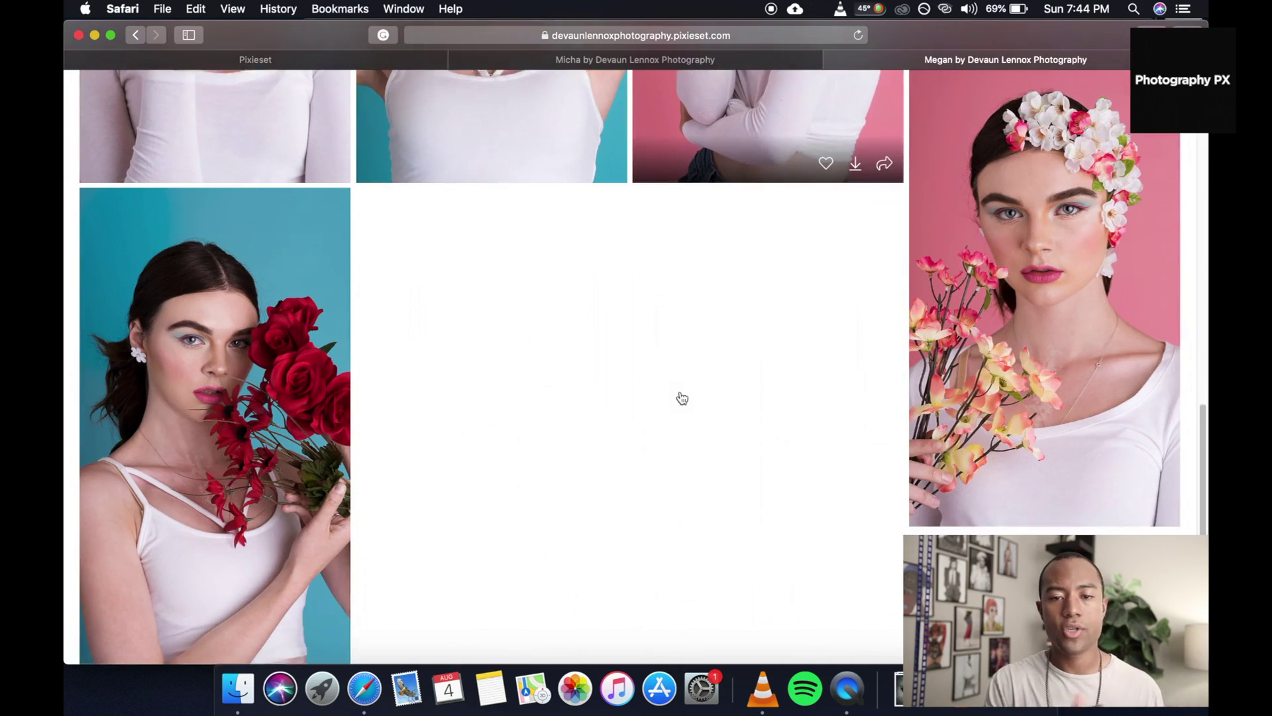
{"action": "scroll", "coordinate": [682, 397], "scroll_direction": "down", "scroll_amount": 1}
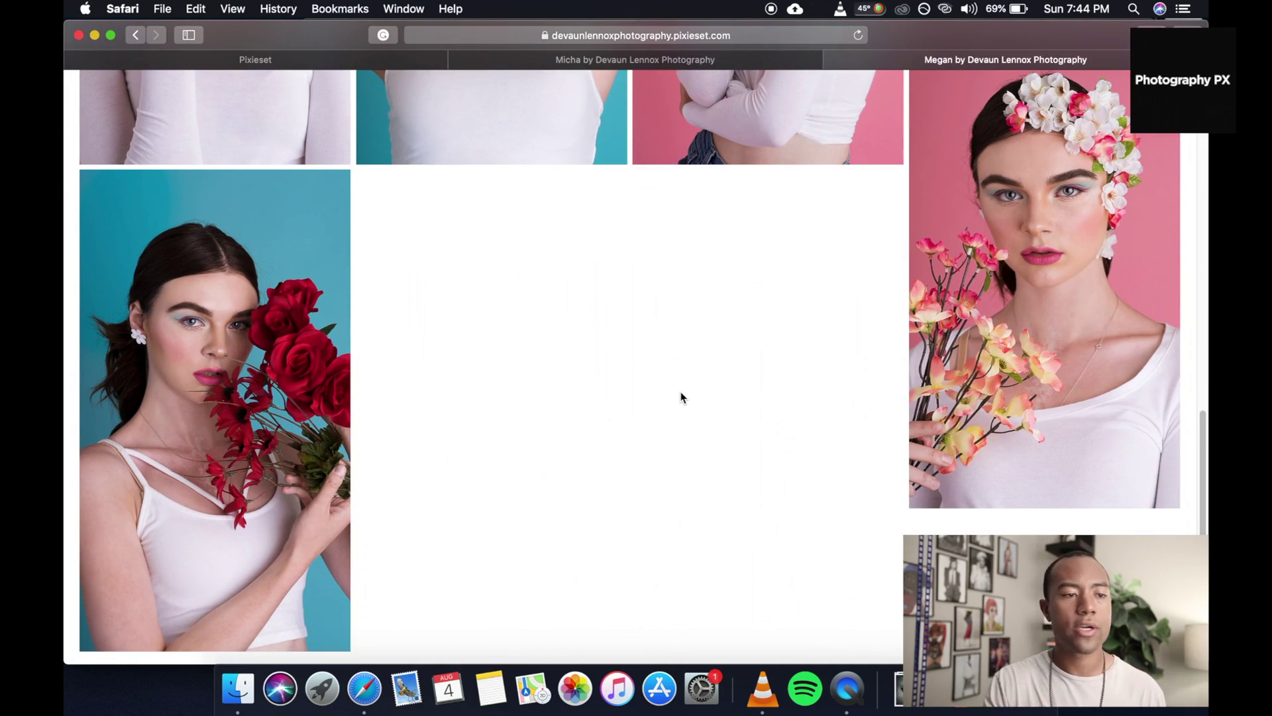
{"action": "scroll", "coordinate": [682, 396], "scroll_direction": "up", "scroll_amount": 20}
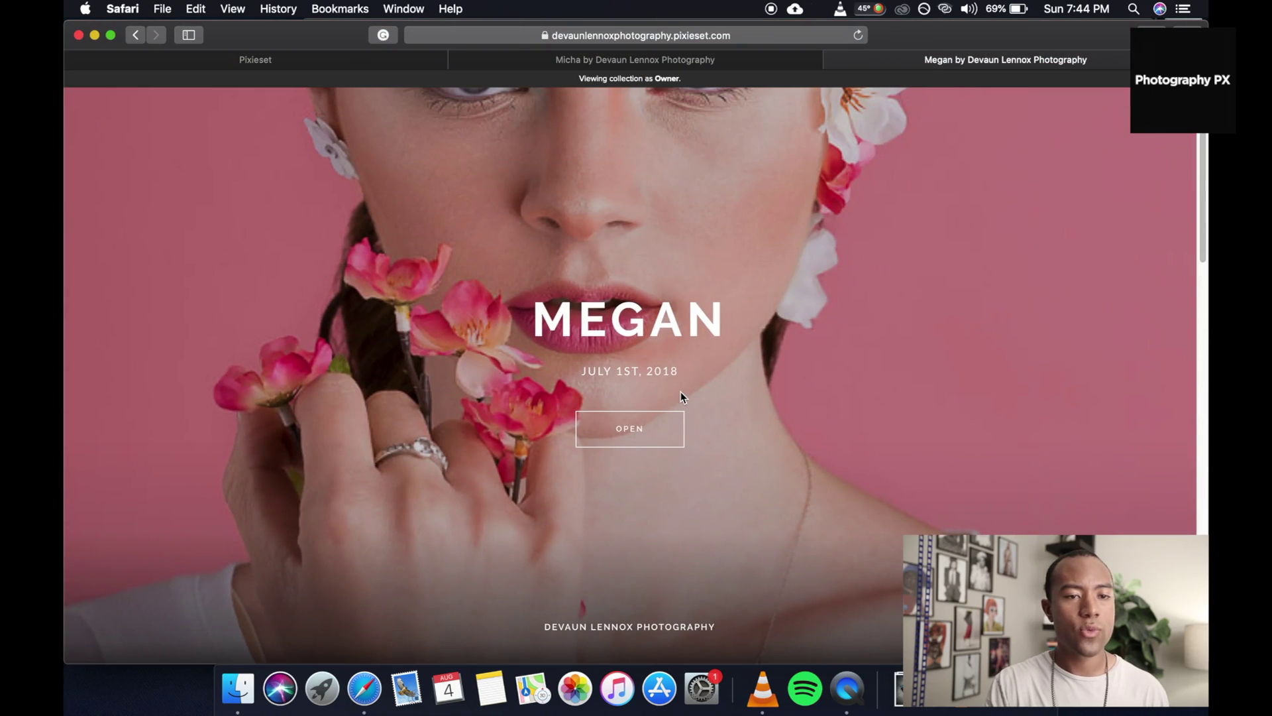
{"action": "key", "text": "super+bracketleft"}
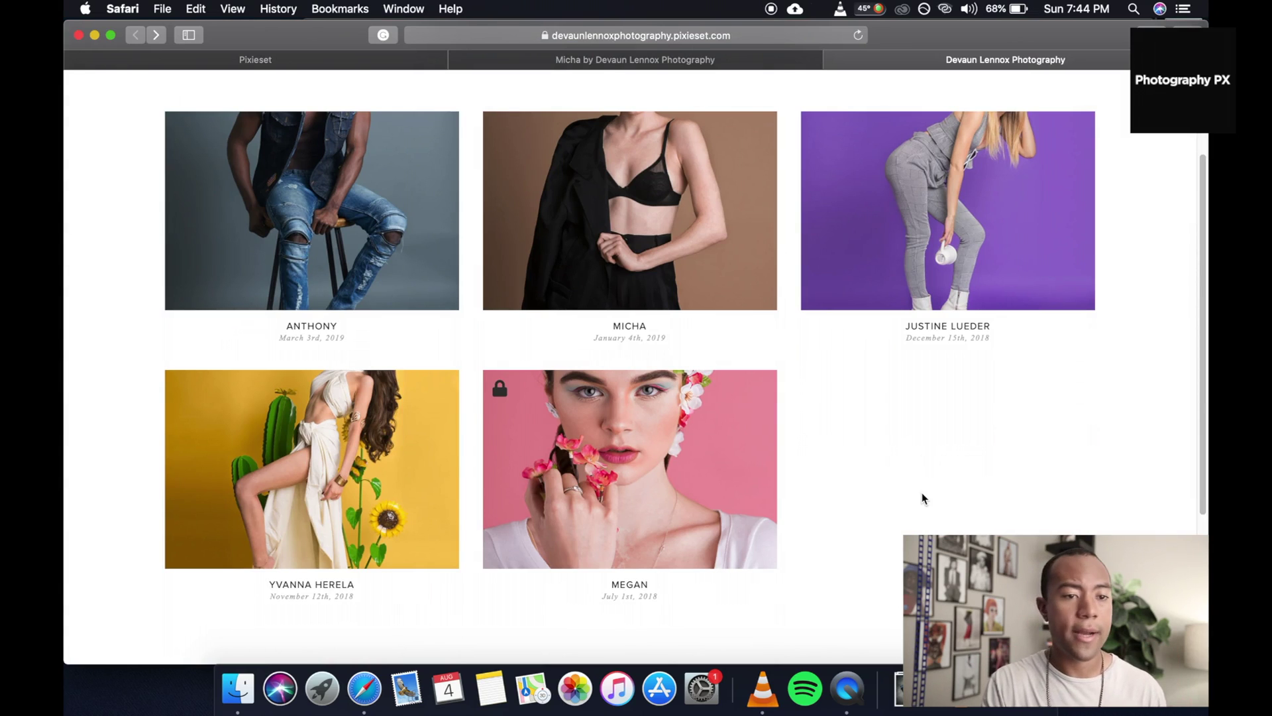
- Open the photographer's Instagram profile from the portfolio header and scroll through it
{"action": "scroll", "coordinate": [921, 492], "scroll_direction": "up", "scroll_amount": 3}
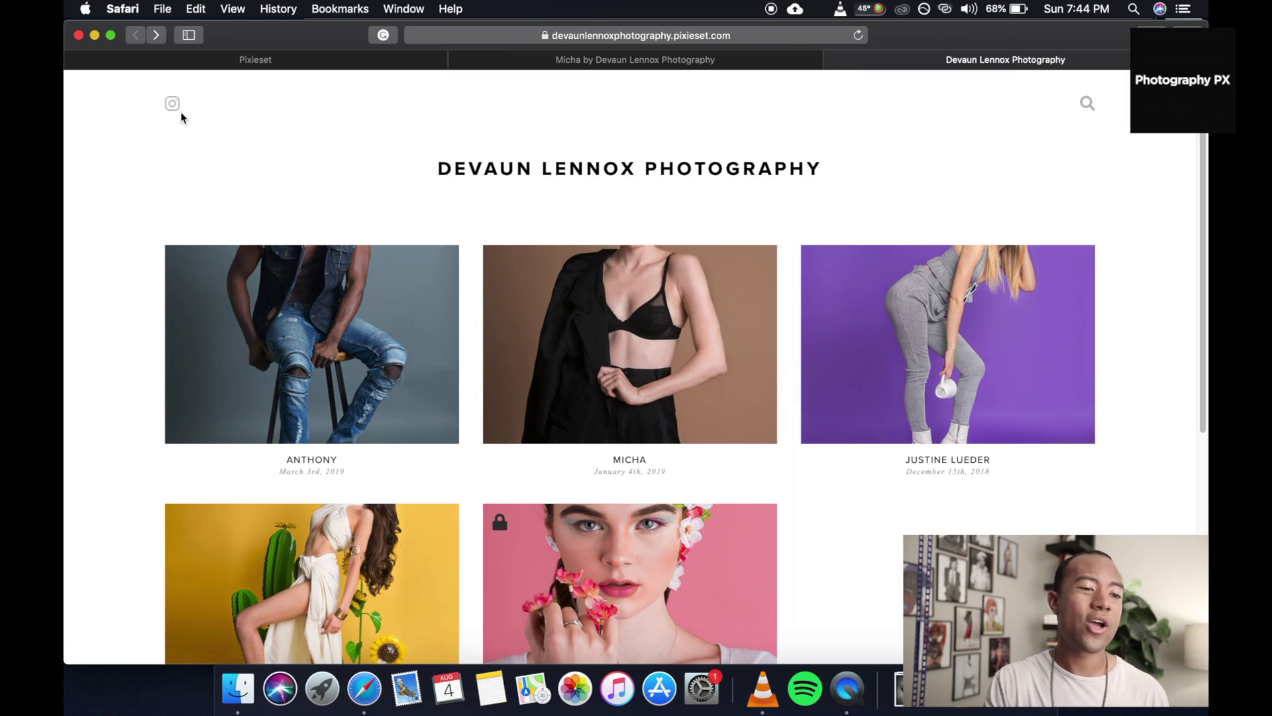
{"action": "left_click", "coordinate": [173, 106]}
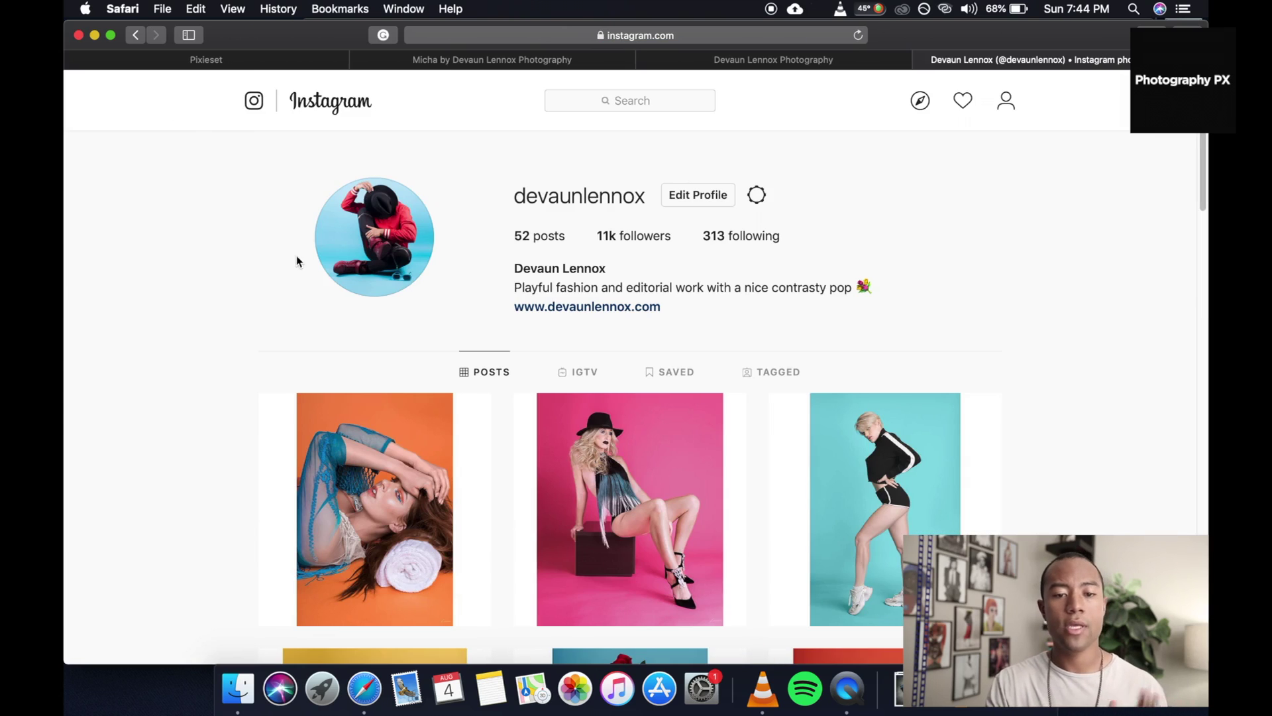
{"action": "scroll", "coordinate": [933, 272], "scroll_direction": "down", "scroll_amount": 10}
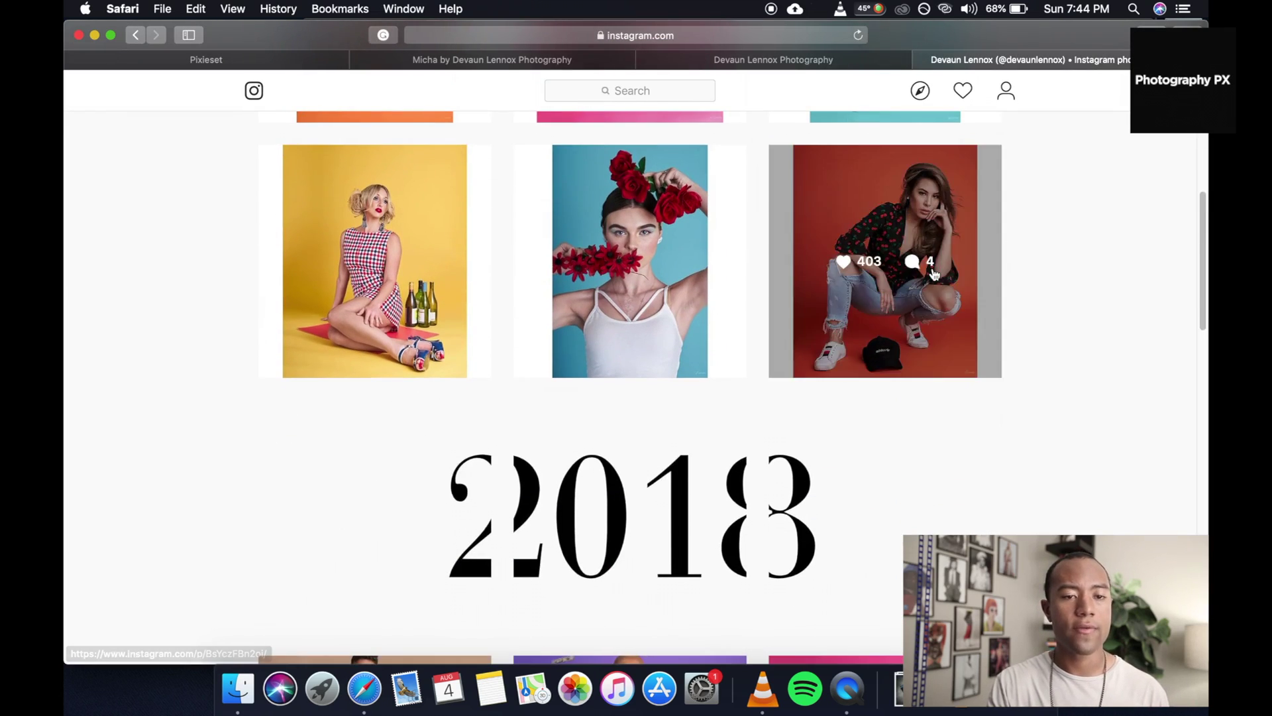
{"action": "scroll", "coordinate": [933, 271], "scroll_direction": "down", "scroll_amount": 10}
{"action": "scroll", "coordinate": [1005, 283], "scroll_direction": "up", "scroll_amount": 20}
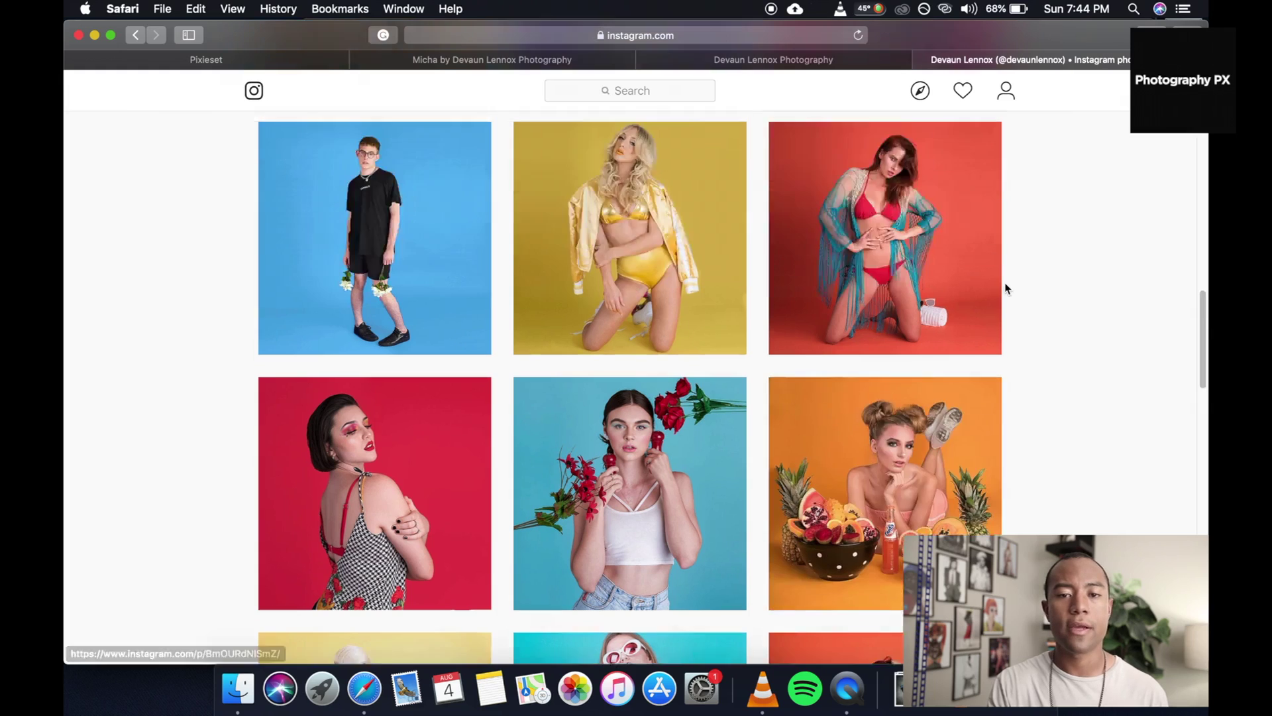
- Return through the portfolio tab to the Pixieset Collections dashboard
{"action": "left_click", "coordinate": [850, 57]}
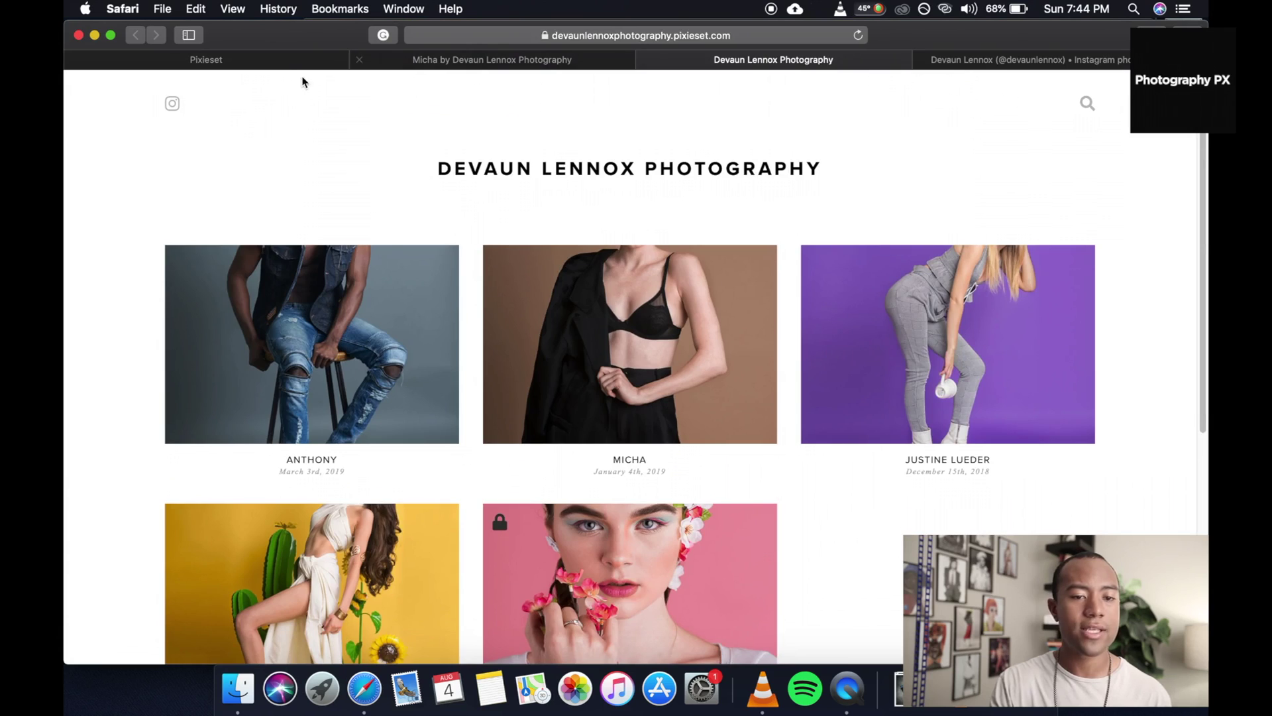
{"action": "left_click", "coordinate": [281, 66]}
{"action": "scroll", "coordinate": [486, 277], "scroll_direction": "down", "scroll_amount": 1}
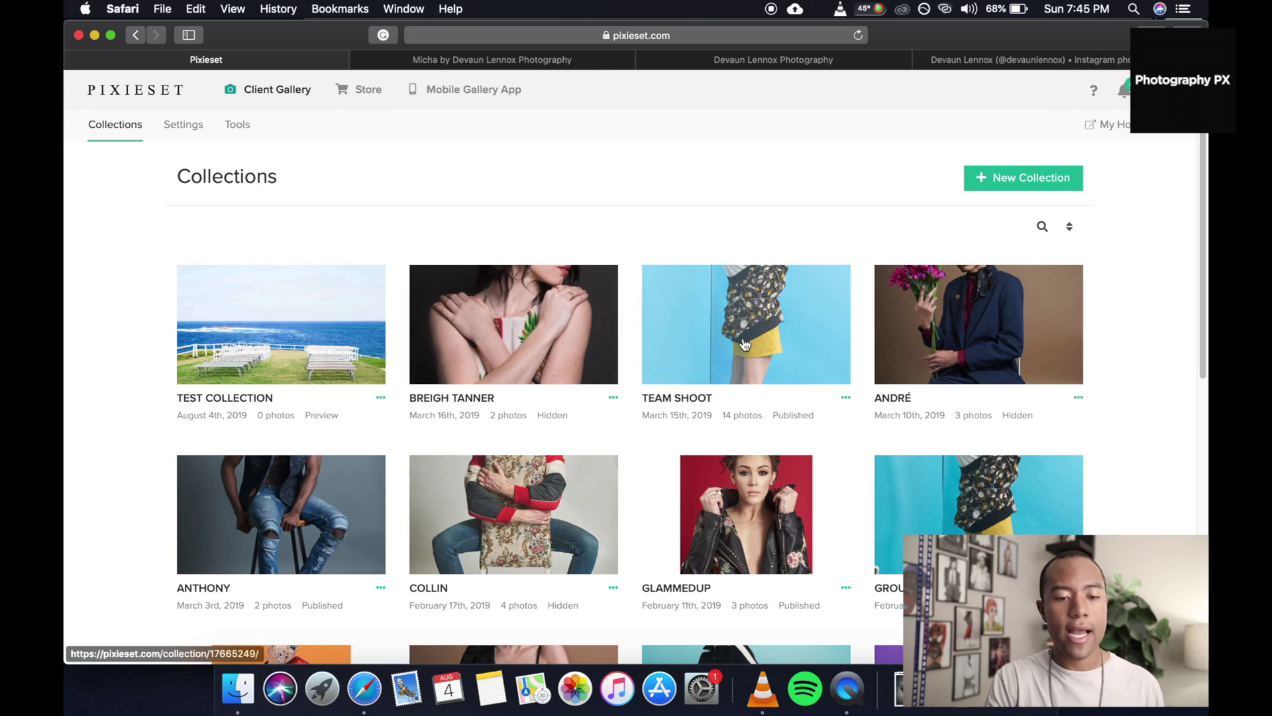
- Open the KITTIE collection's 3 Highlights photos and preview its client gallery in a new tab
{"action": "scroll", "coordinate": [745, 344], "scroll_direction": "down", "scroll_amount": 10}
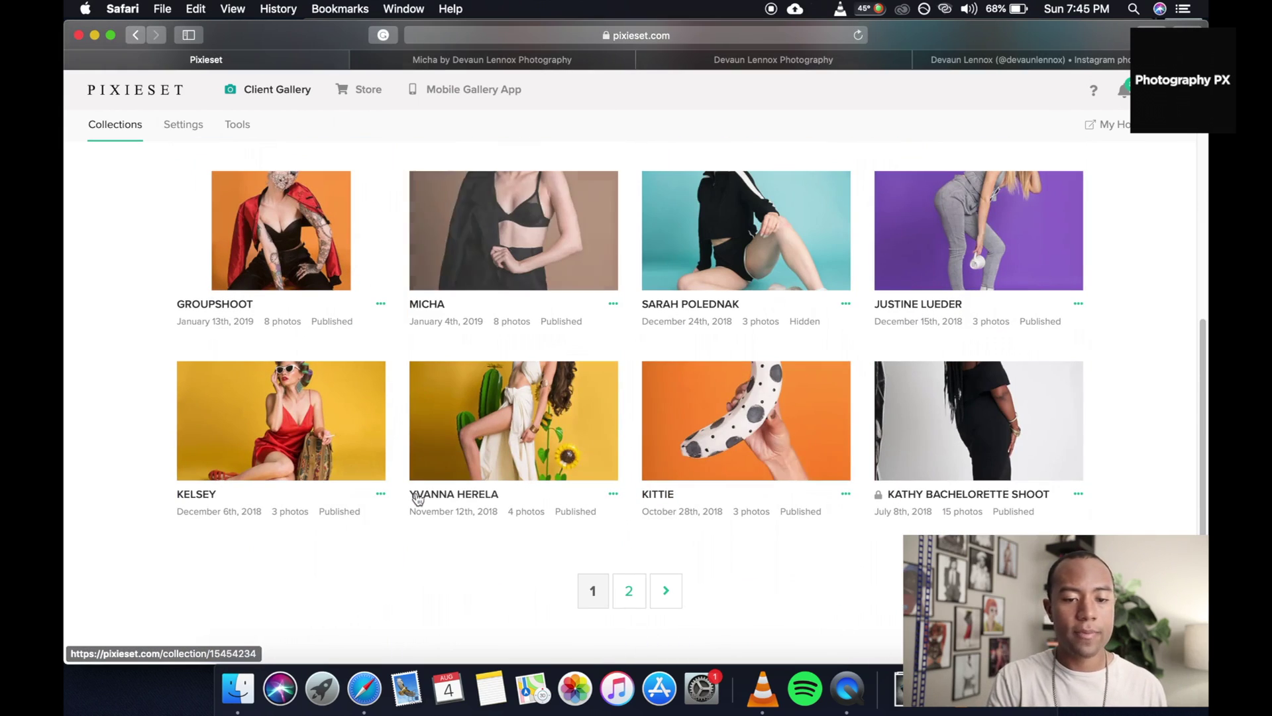
{"action": "left_click", "coordinate": [802, 435]}
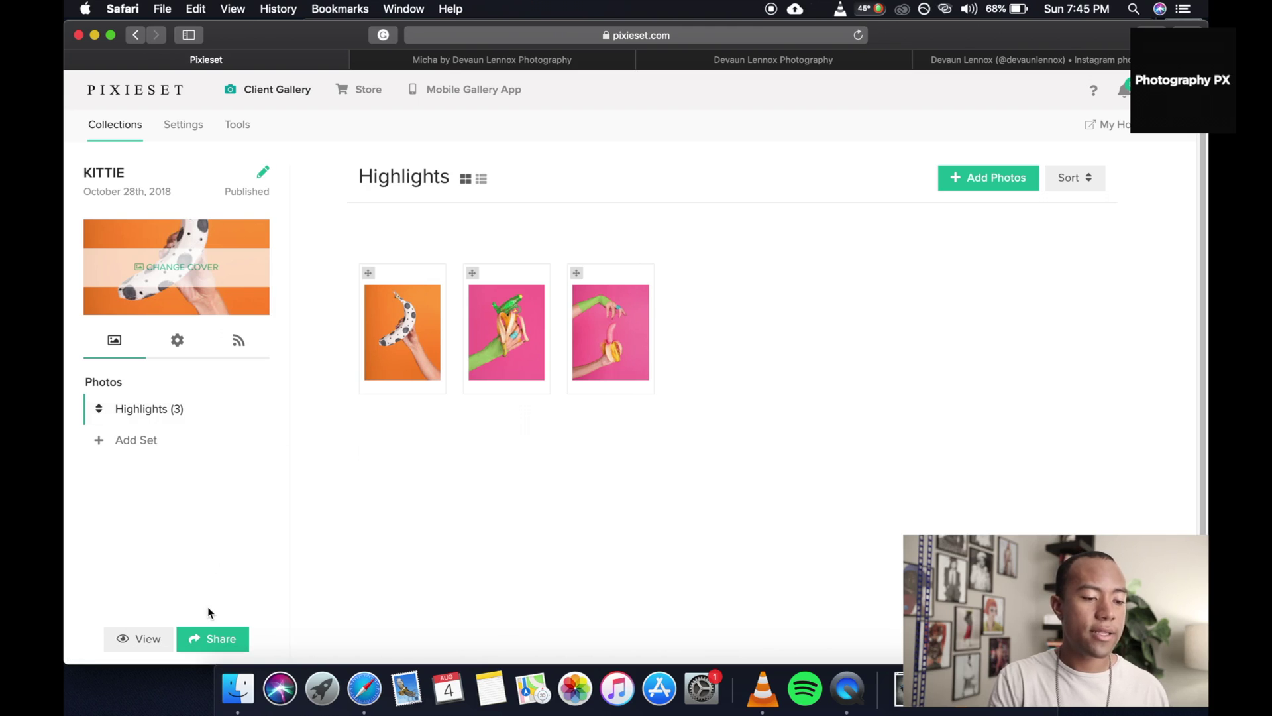
{"action": "left_click", "coordinate": [145, 636]}
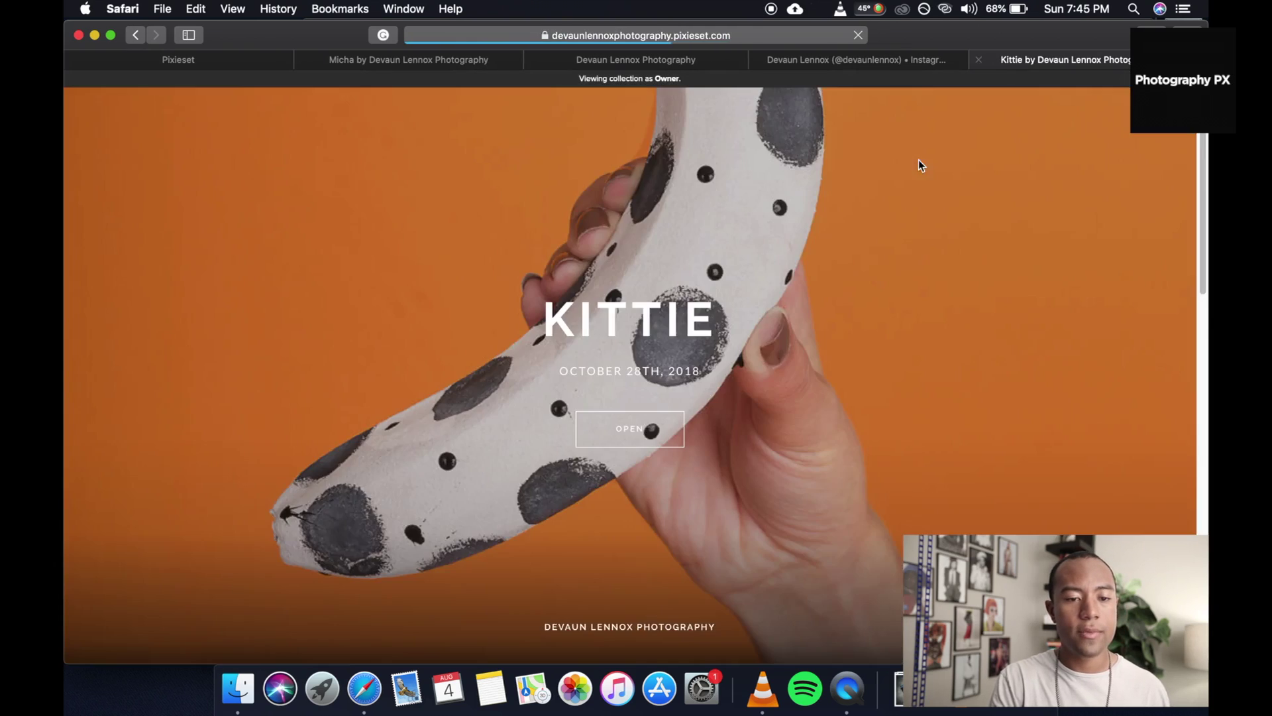
{"action": "scroll", "coordinate": [861, 265], "scroll_direction": "down", "scroll_amount": 5}
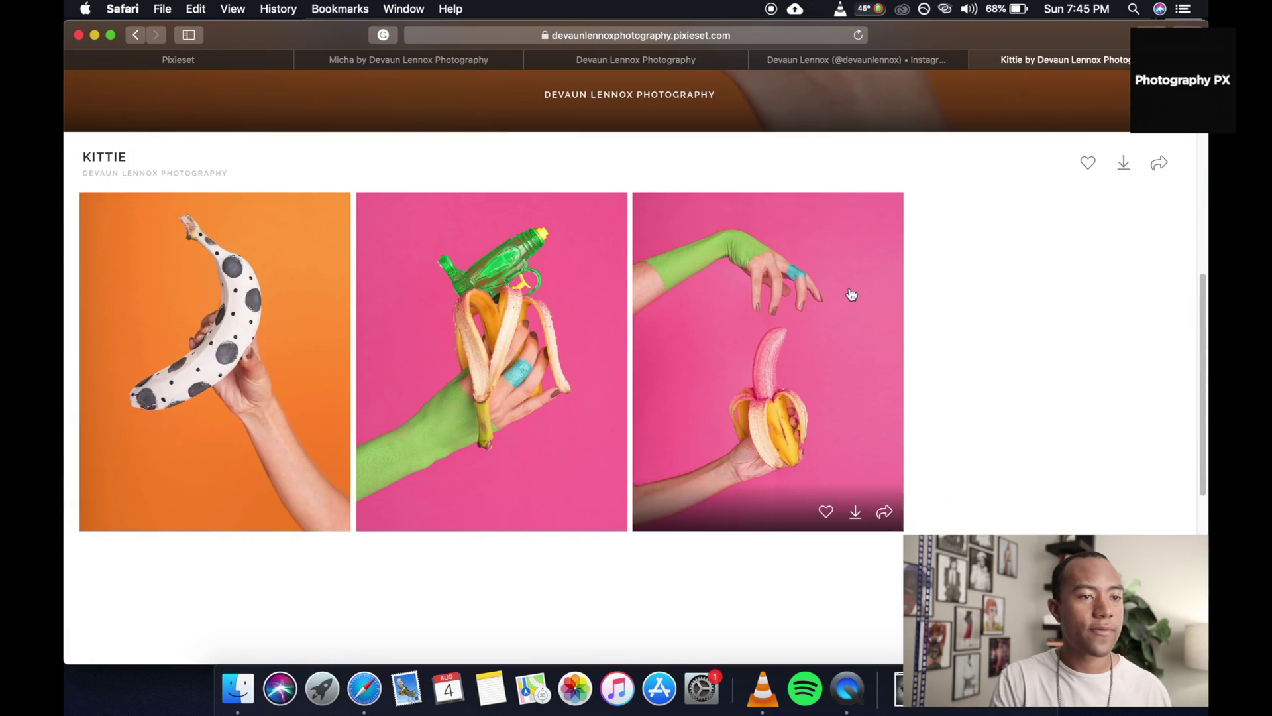
{"action": "left_click", "coordinate": [232, 63]}
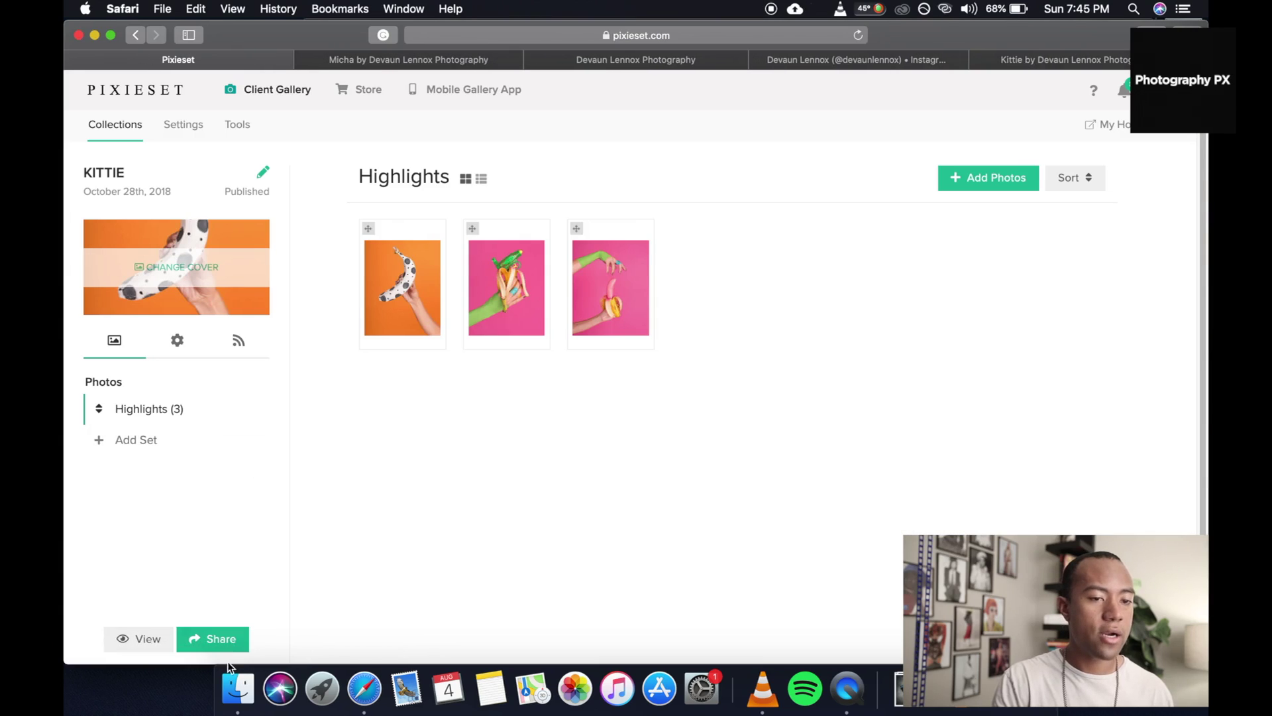
- Review KITTIE's email invite, subject 'Photos for Kittie are ready', without sending it, then return to Collections
{"action": "left_click", "coordinate": [227, 644]}
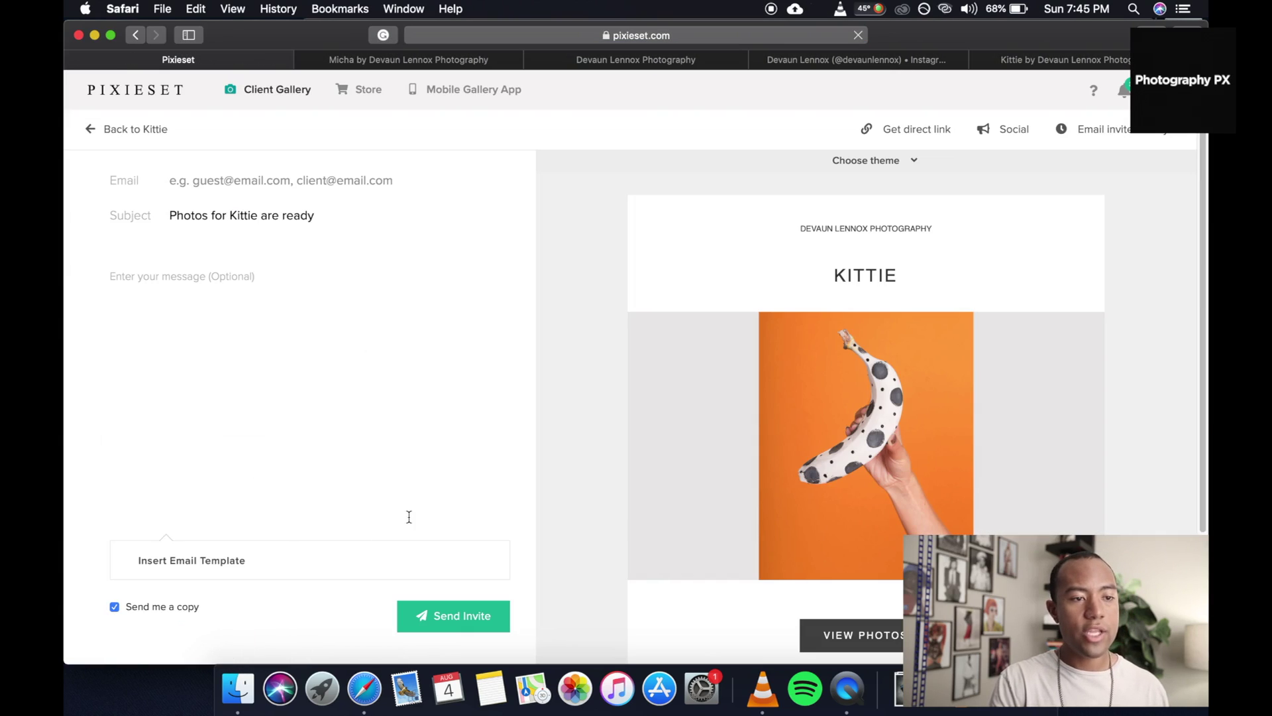
{"action": "left_click", "coordinate": [263, 188]}
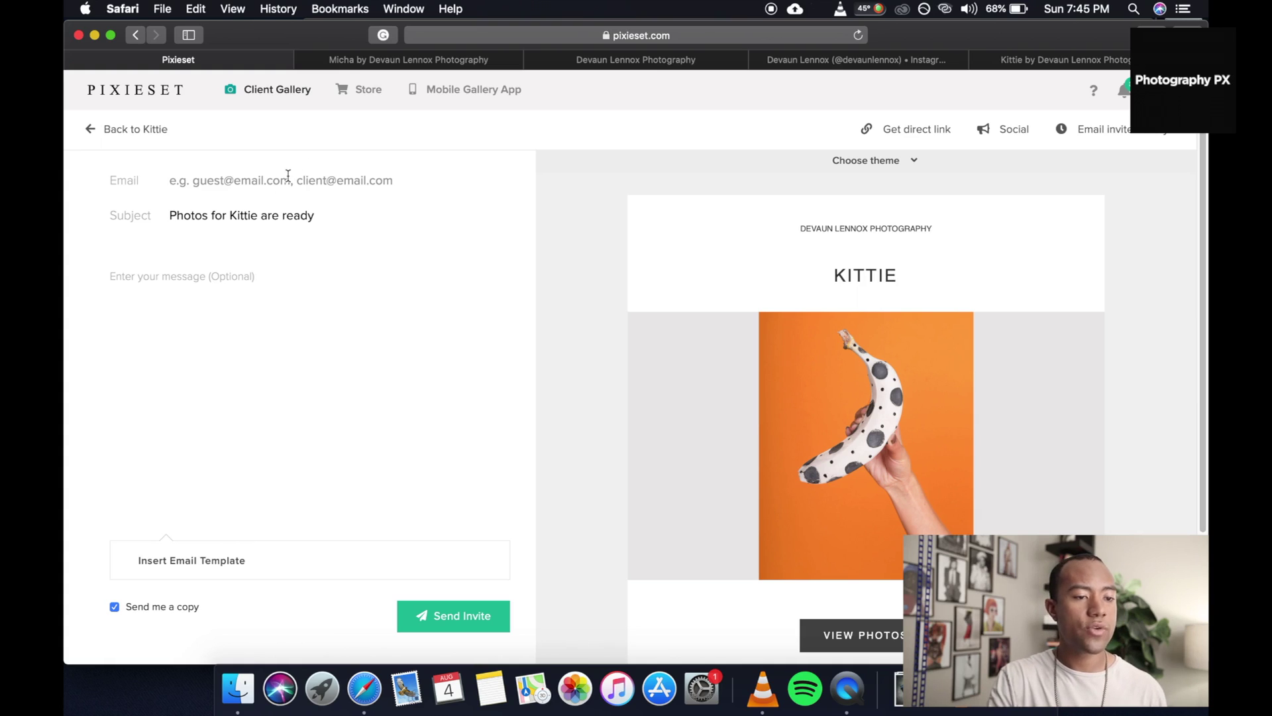
{"action": "left_click", "coordinate": [221, 273]}
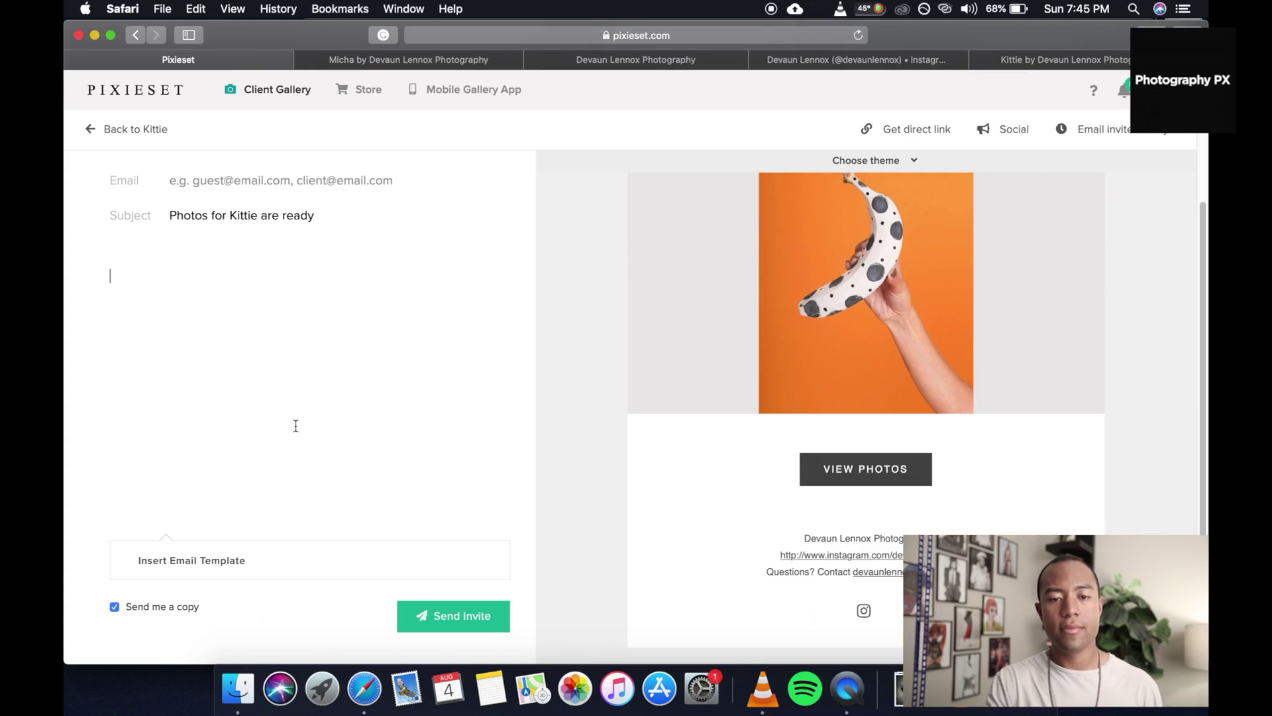
{"action": "scroll", "coordinate": [810, 355], "scroll_direction": "up", "scroll_amount": 3}
{"action": "scroll", "coordinate": [934, 441], "scroll_direction": "down", "scroll_amount": 1}
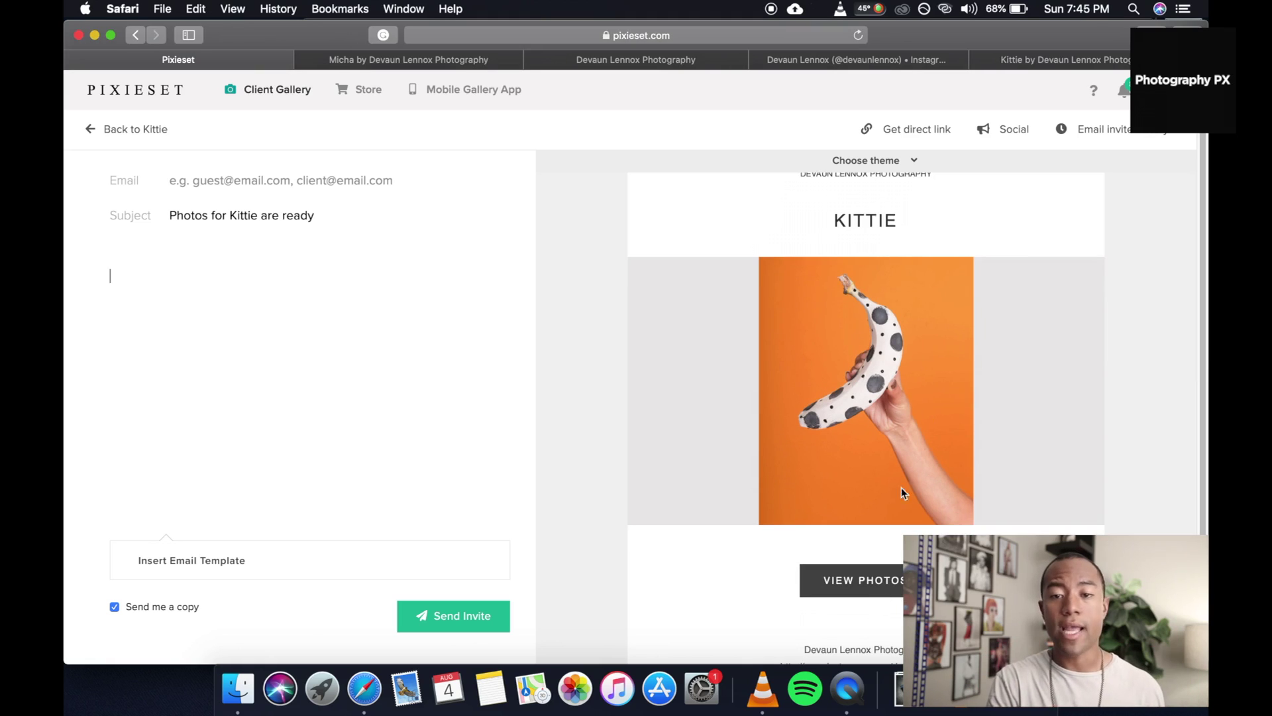
{"action": "scroll", "coordinate": [945, 377], "scroll_direction": "up", "scroll_amount": 2}
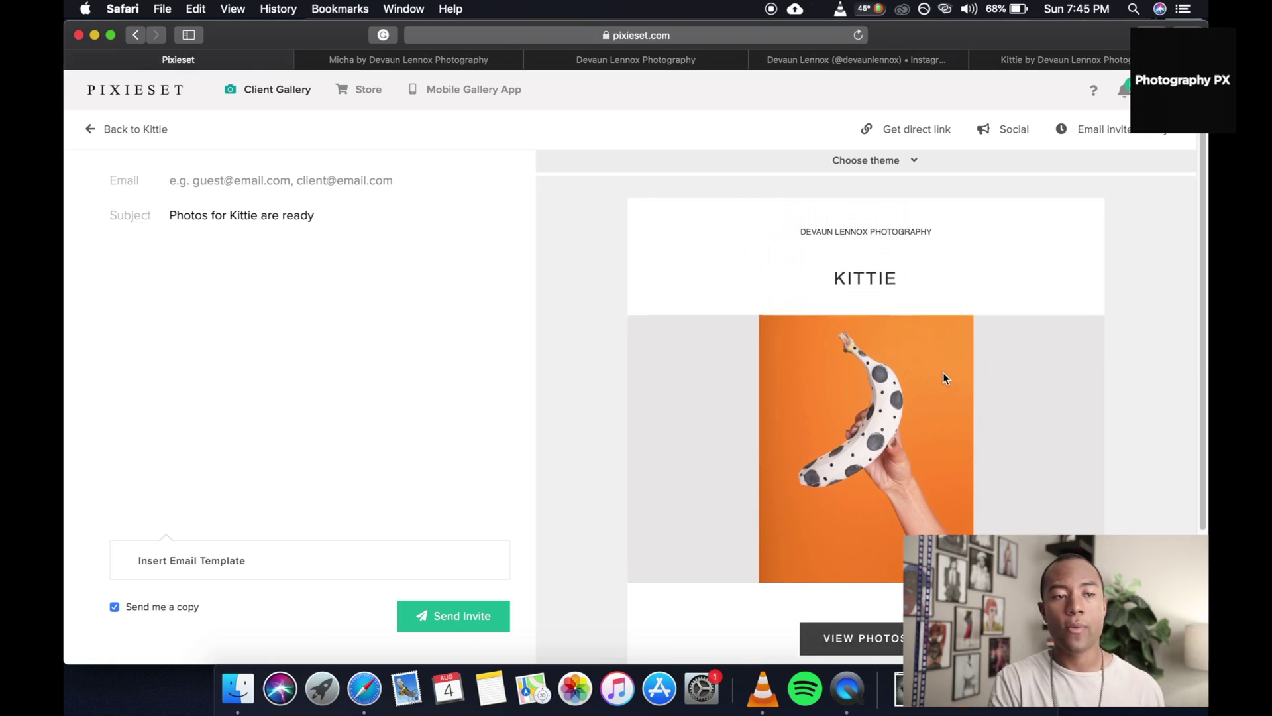
{"action": "left_click", "coordinate": [160, 103]}
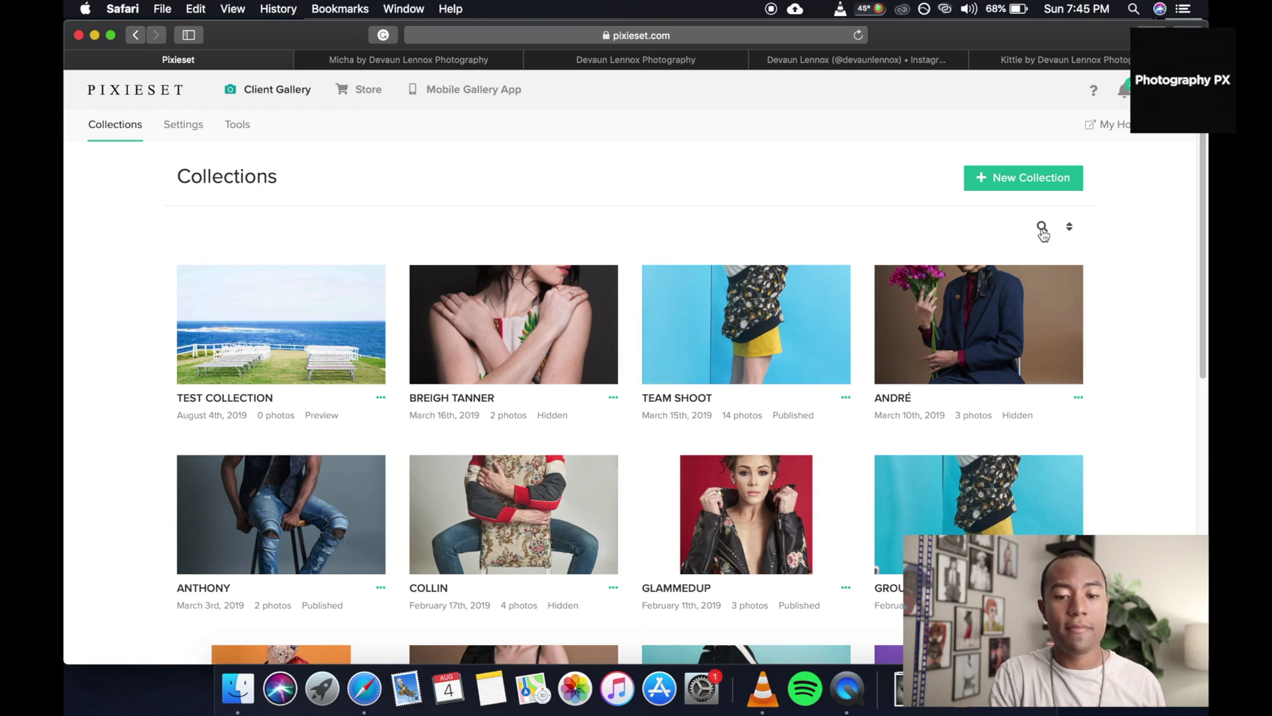
- Go to the Store section's 'Launch your Store in 4 easy steps' guide
{"action": "scroll", "coordinate": [1127, 275], "scroll_direction": "down", "scroll_amount": 10}
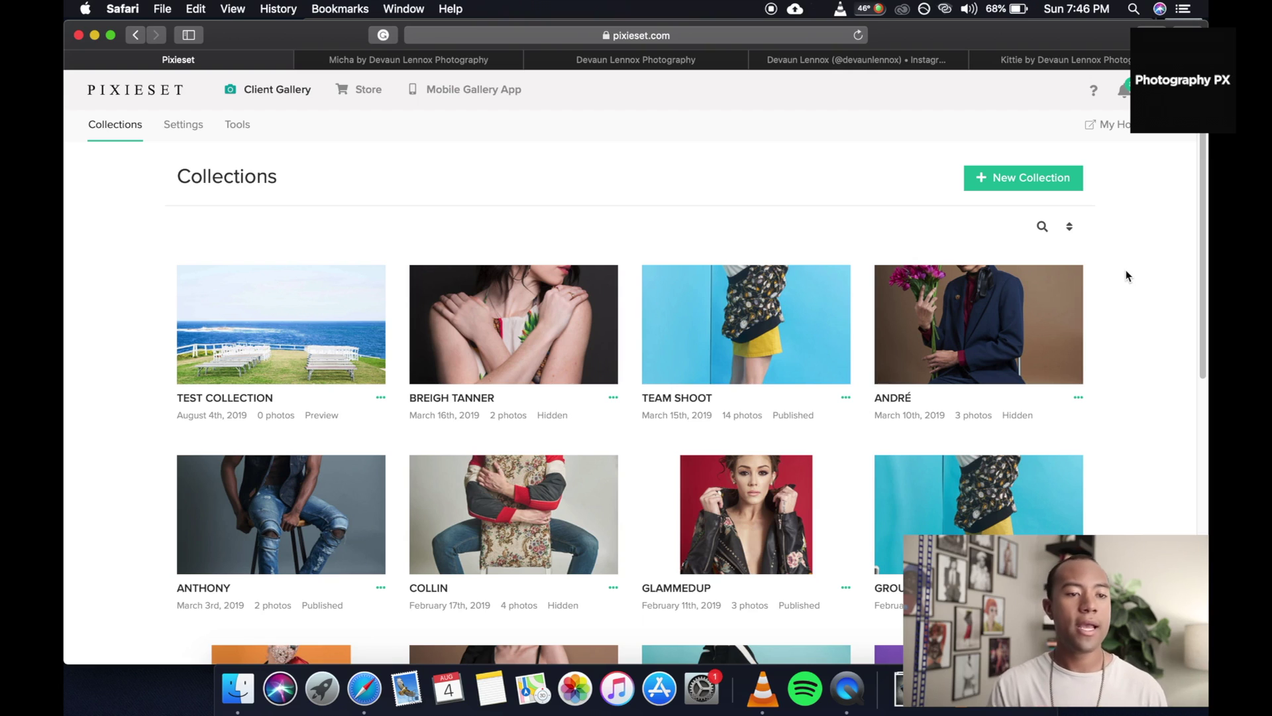
{"action": "left_click", "coordinate": [369, 89]}
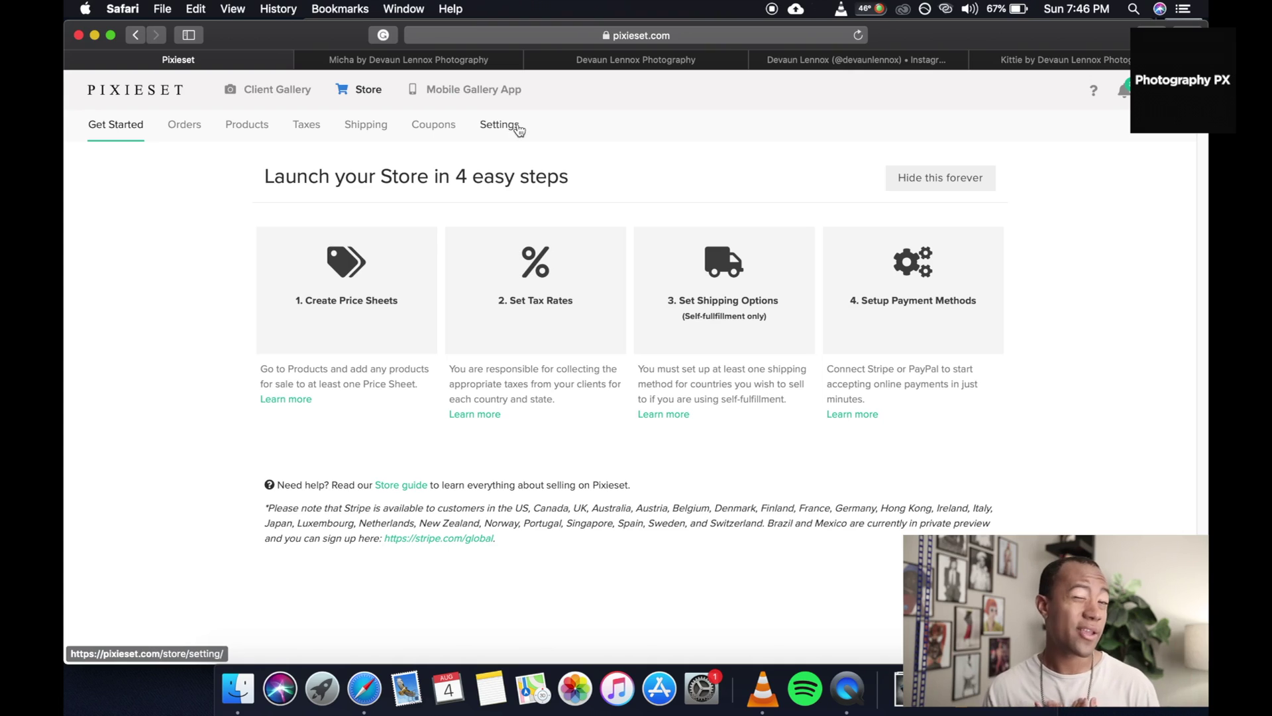
- Switch to the Mobile Gallery Apps page listing the SAMPLE GALLERY APP
{"action": "left_click", "coordinate": [471, 105]}
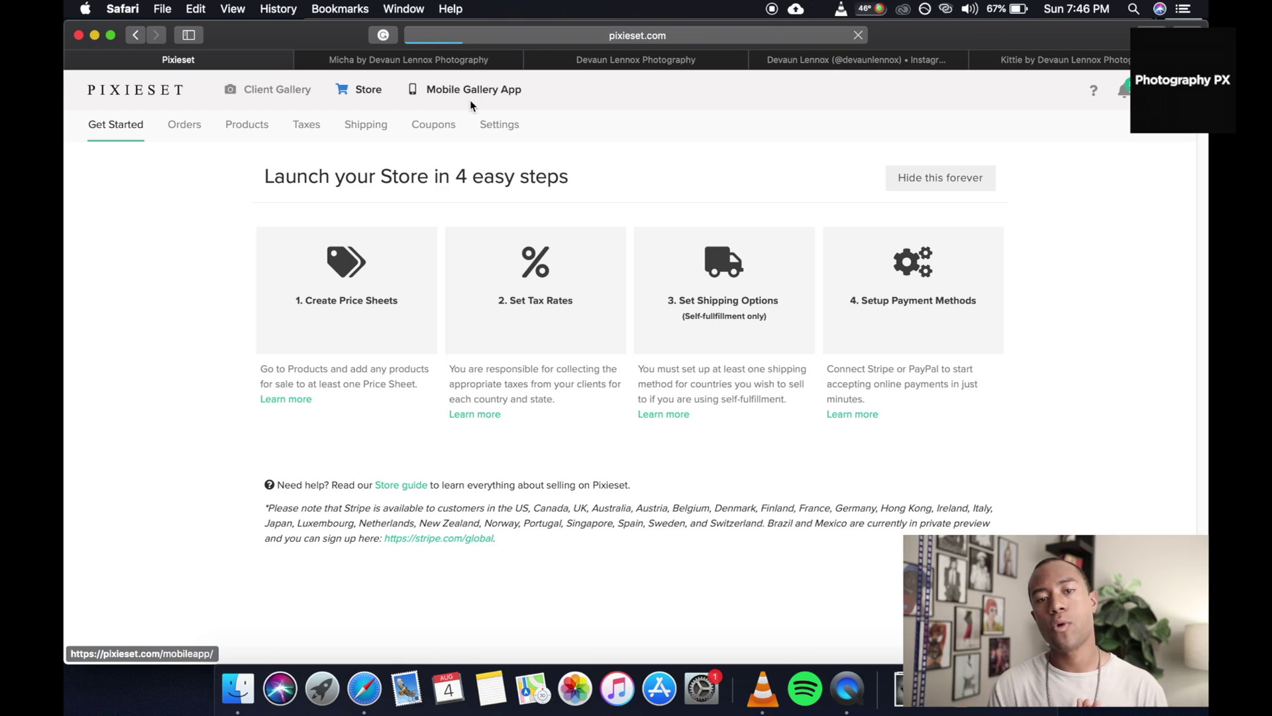